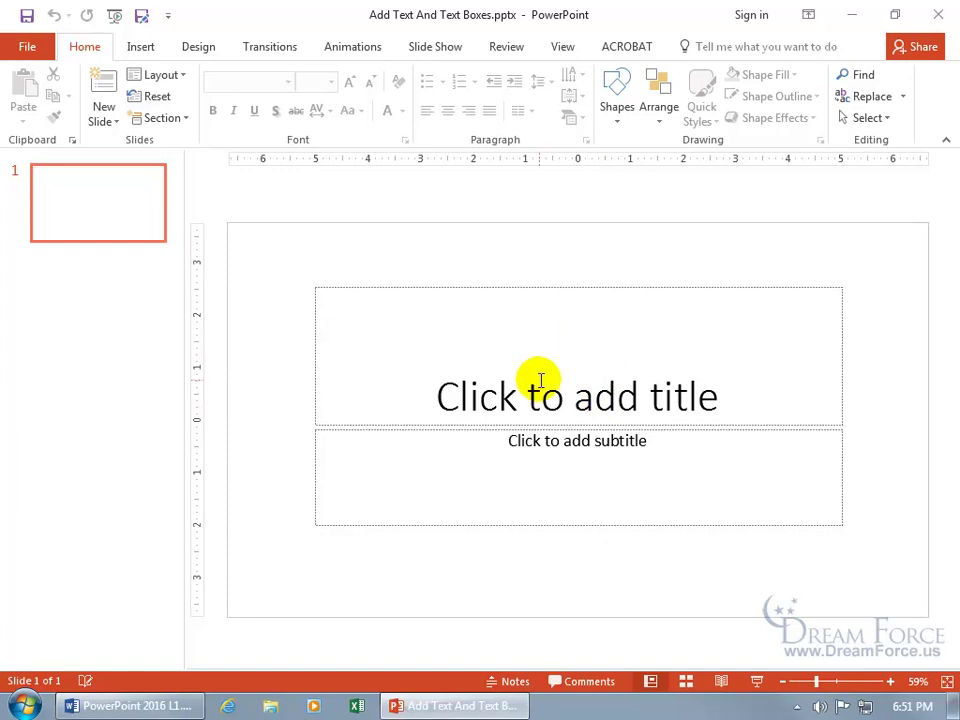
pyautogui.click(561, 392)
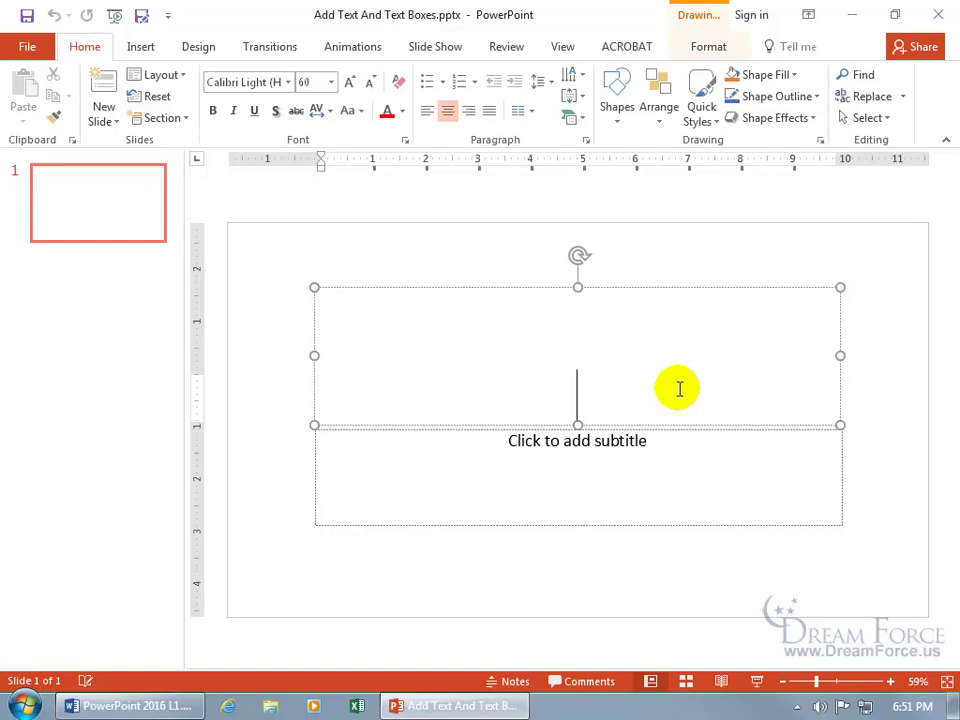
pyautogui.write('www.Drea')
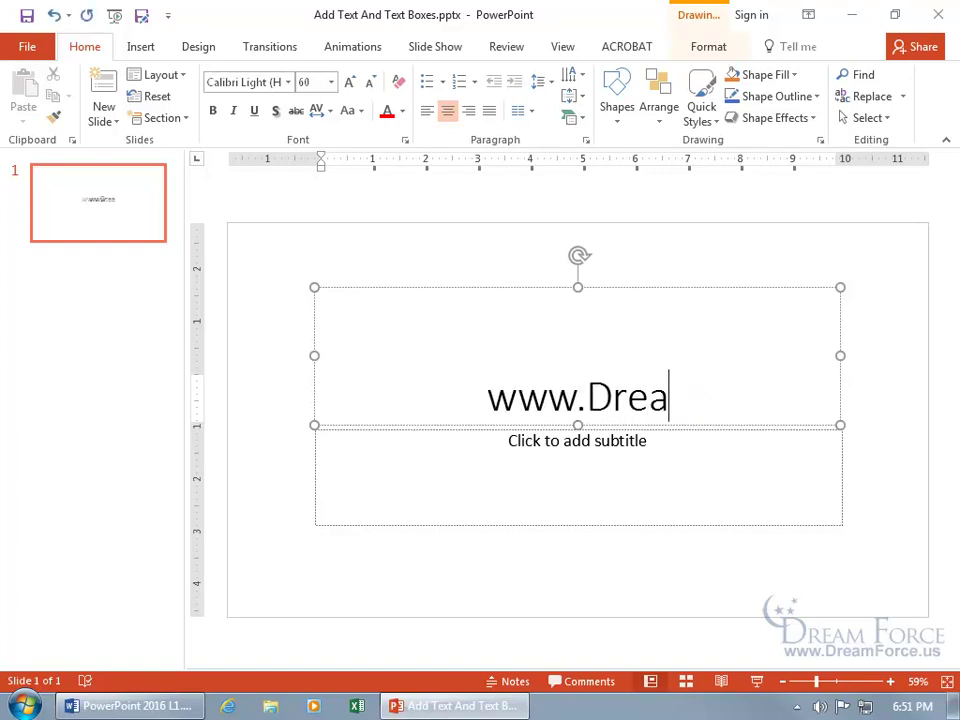
pyautogui.write('mForce.us')
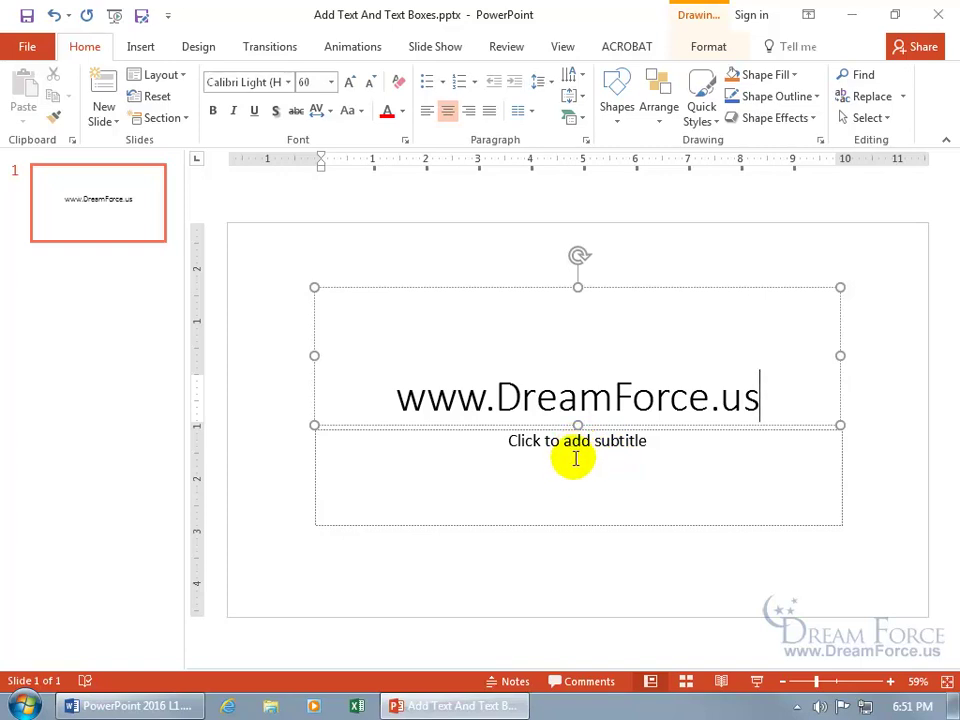
pyautogui.click(573, 456)
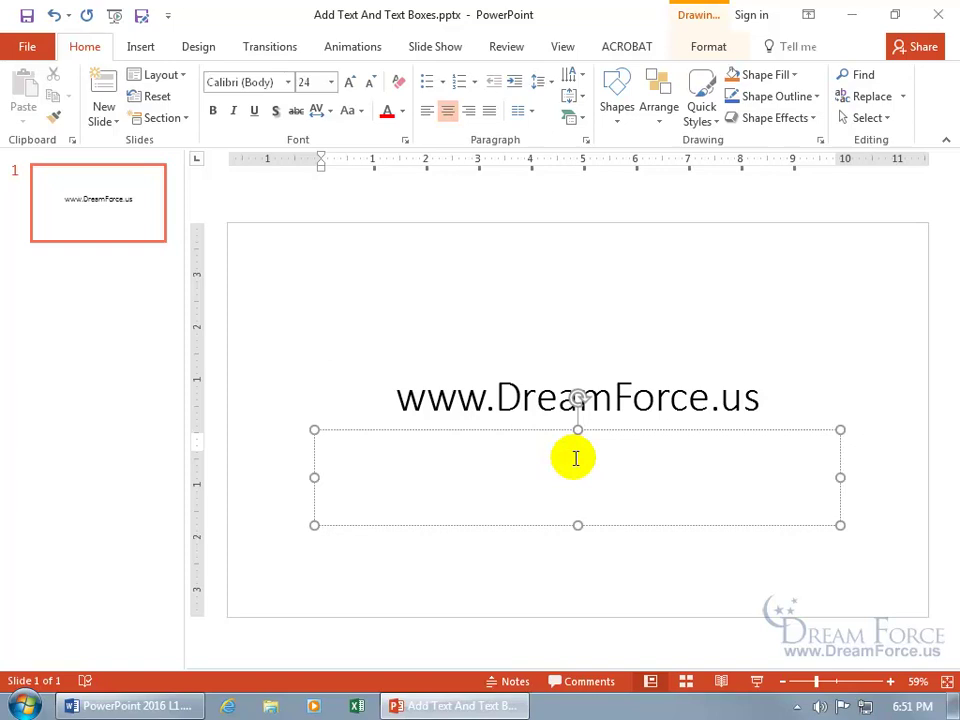
pyautogui.write('Discounts - Downloads - Newsletter')
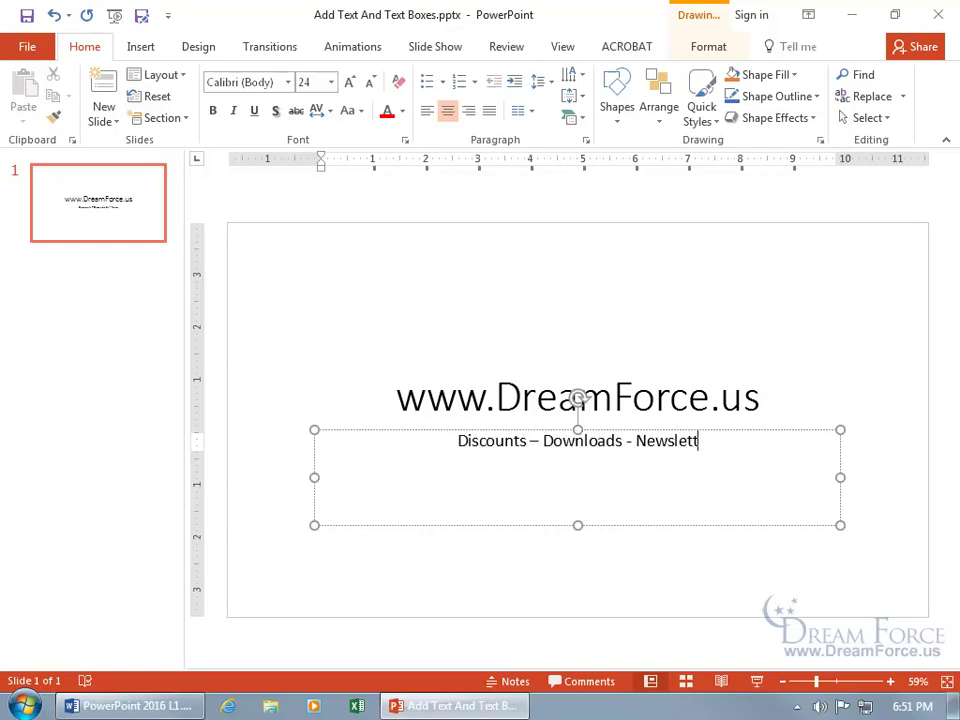
pyautogui.write('s')
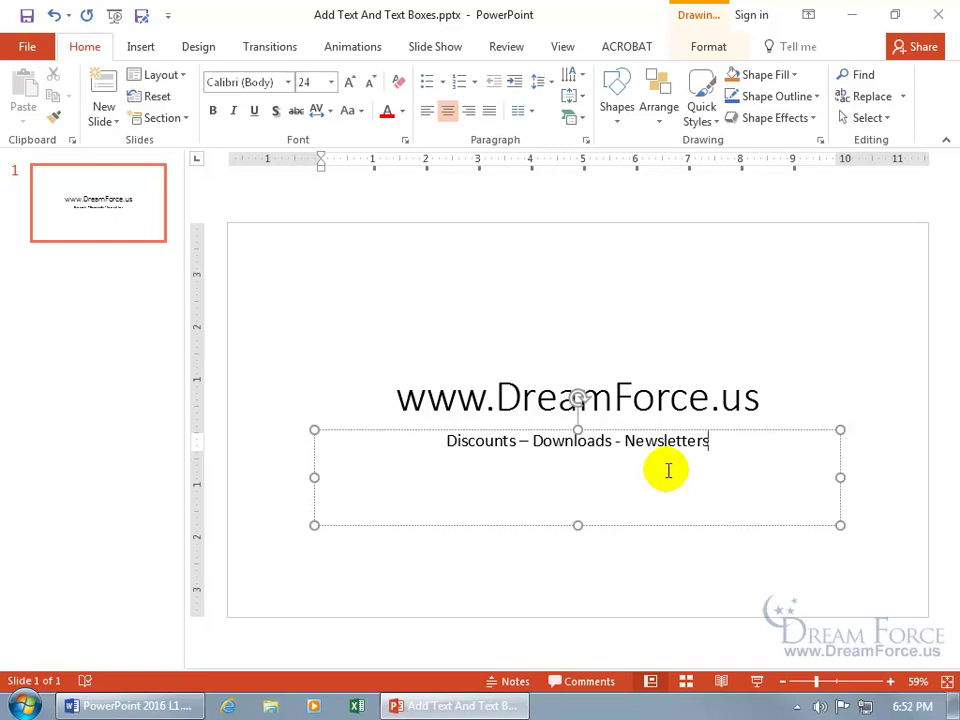
pyautogui.click(304, 574)
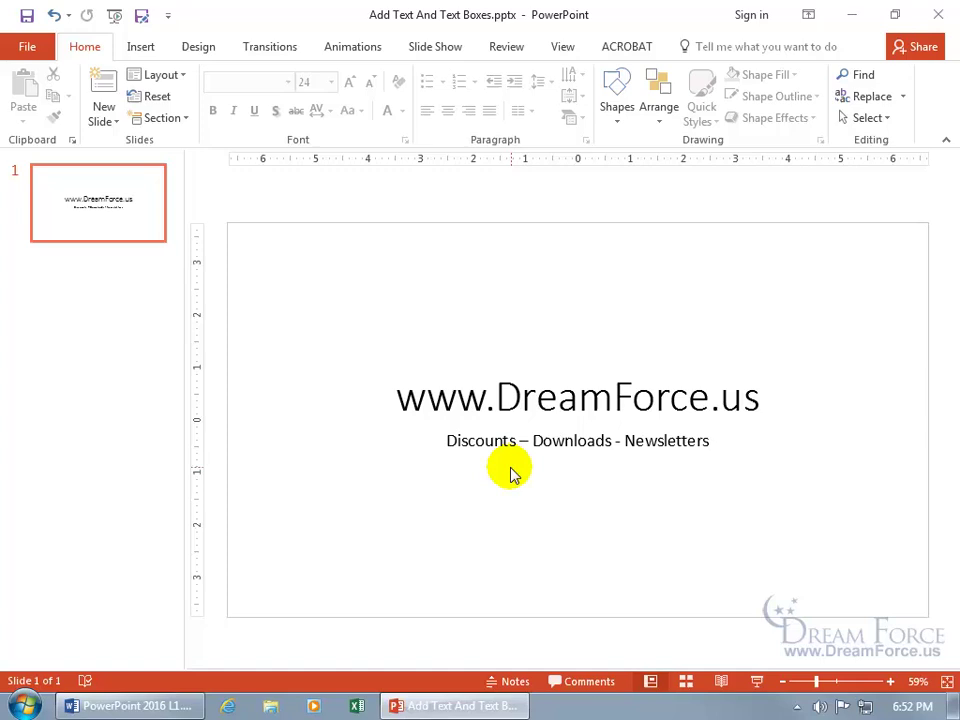
pyautogui.click(590, 445)
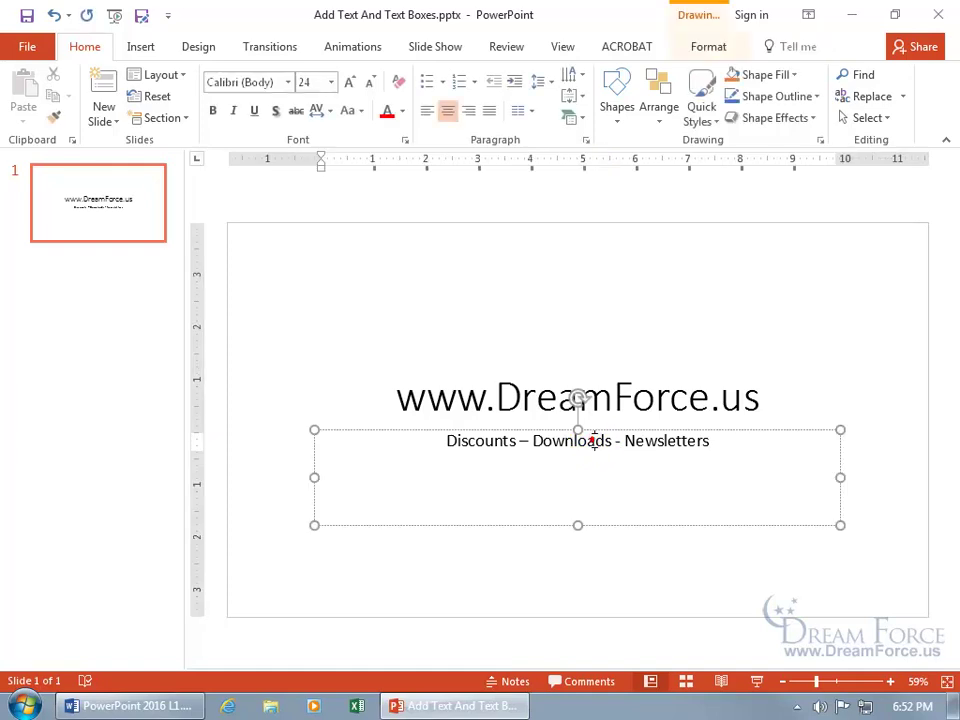
pyautogui.click(578, 398)
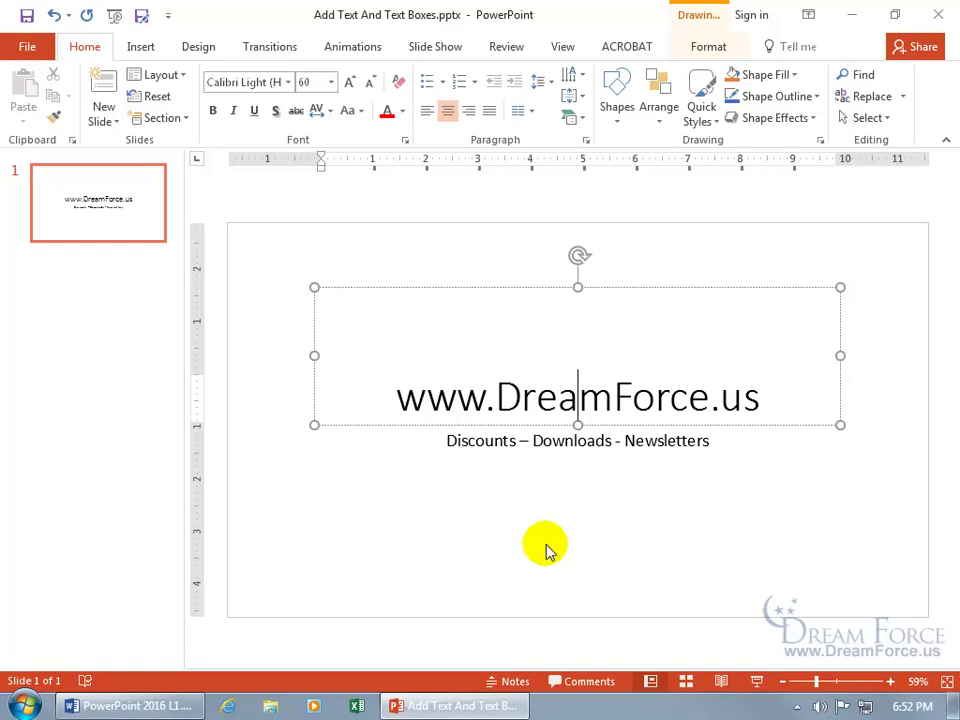
pyautogui.click(263, 478)
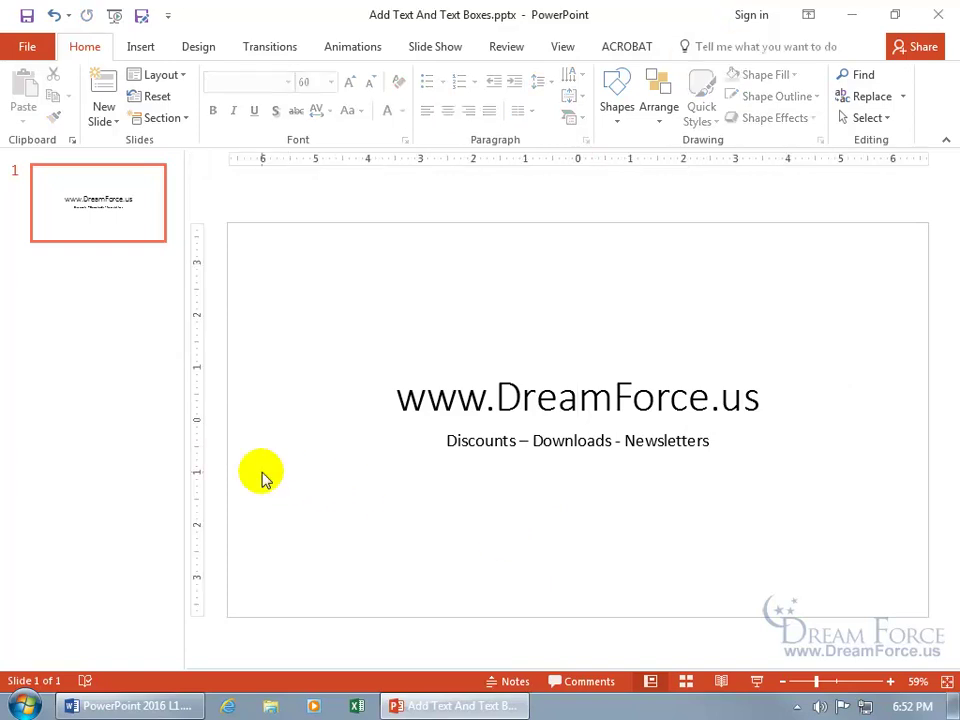
# Draw a new text box from the Insert tab just above the title.
pyautogui.click(146, 54)
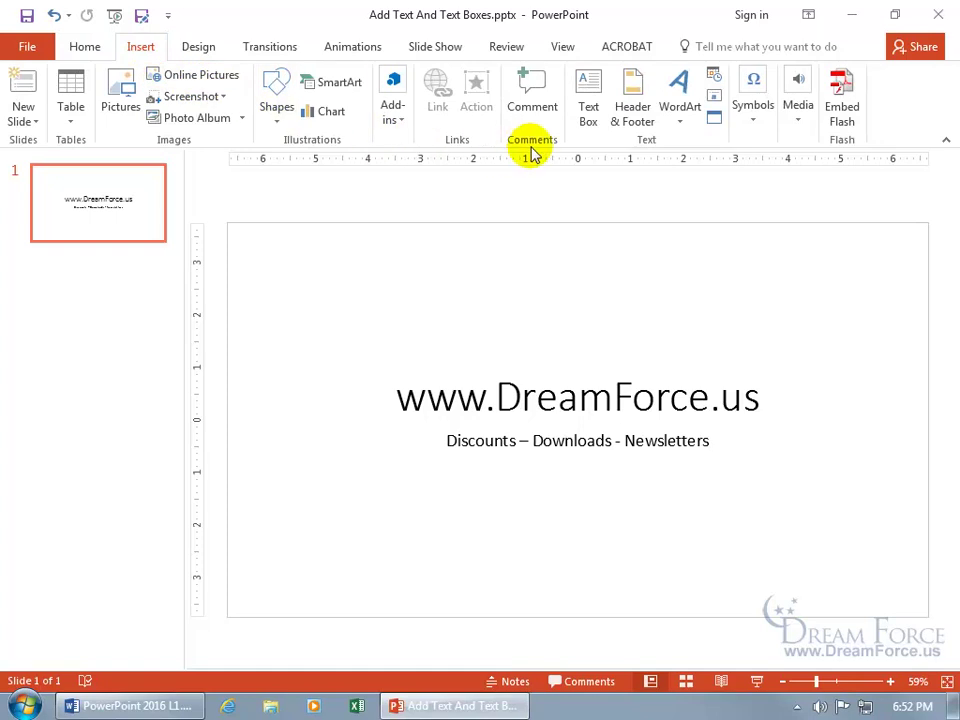
pyautogui.click(590, 105)
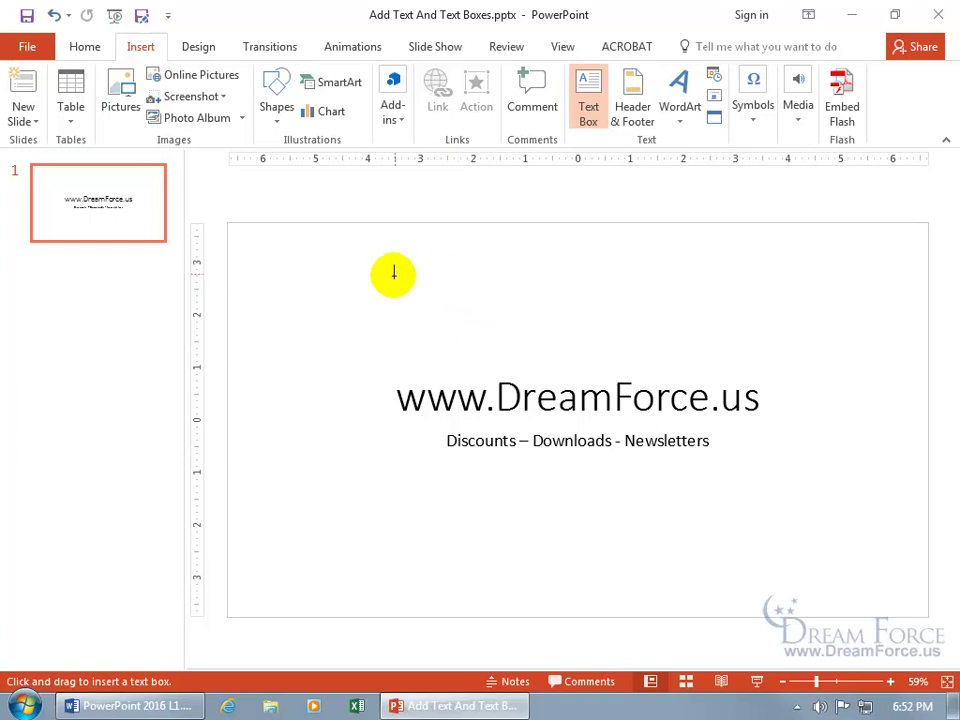
pyautogui.moveTo(394, 277); pyautogui.dragTo(676, 338)
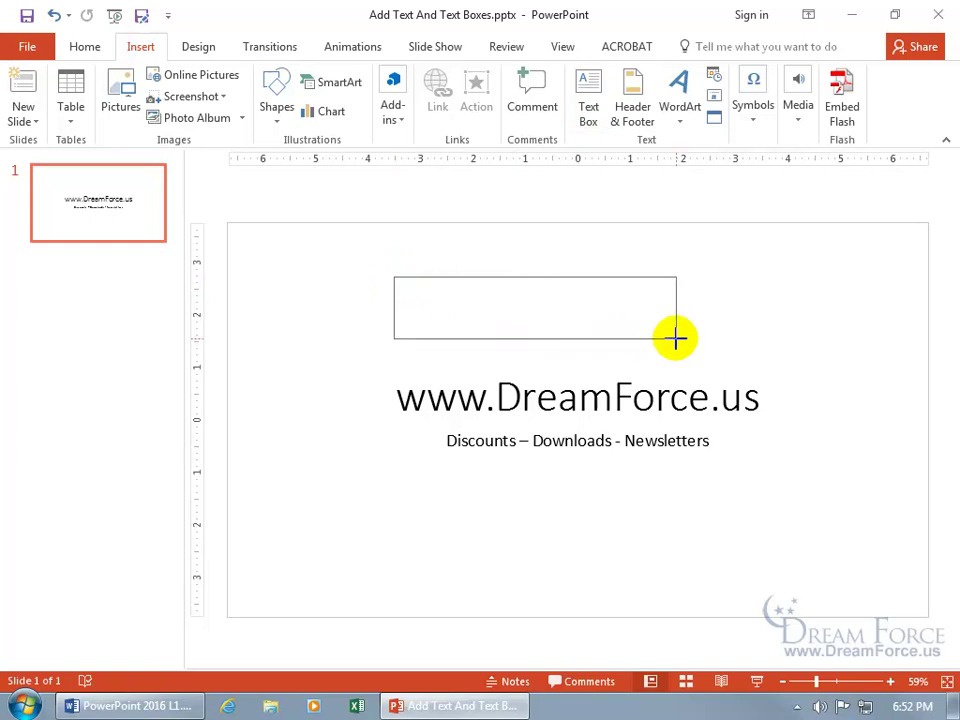
pyautogui.moveTo(676, 338); pyautogui.dragTo(676, 338)
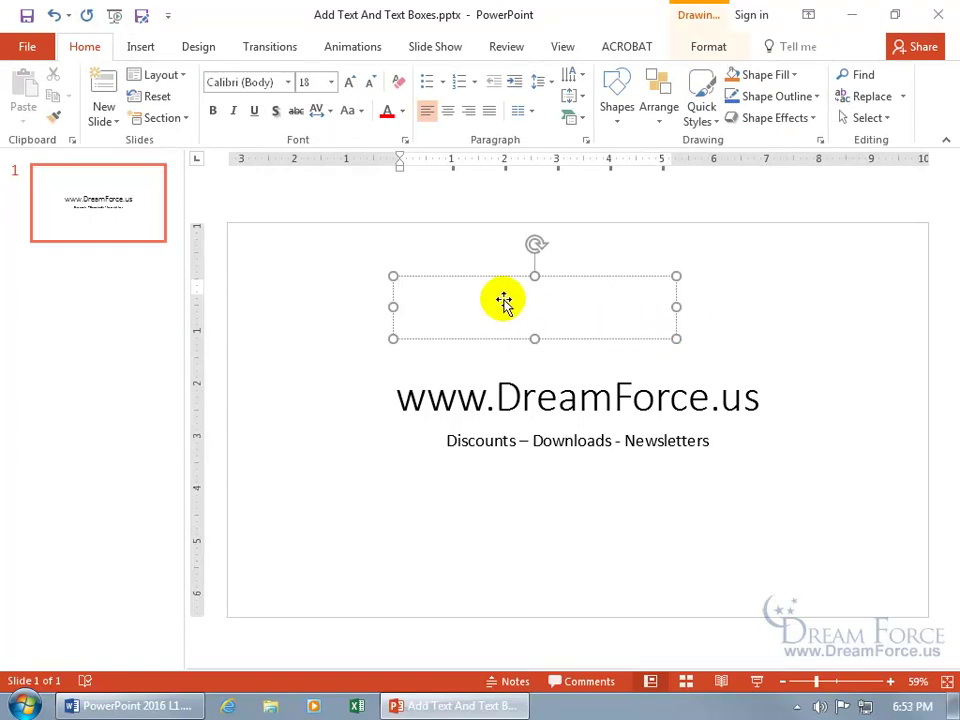
# Type a 'By' byline with the author's name and correct the surname's initial to K.
pyautogui.write('By Kirt Kershaw')
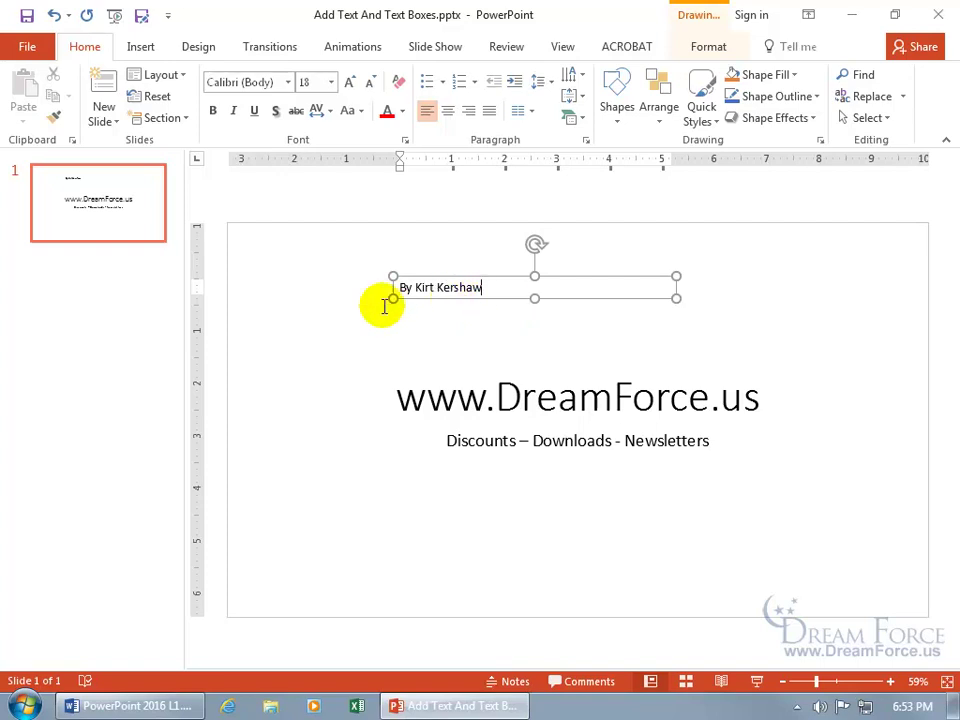
pyautogui.click(281, 335)
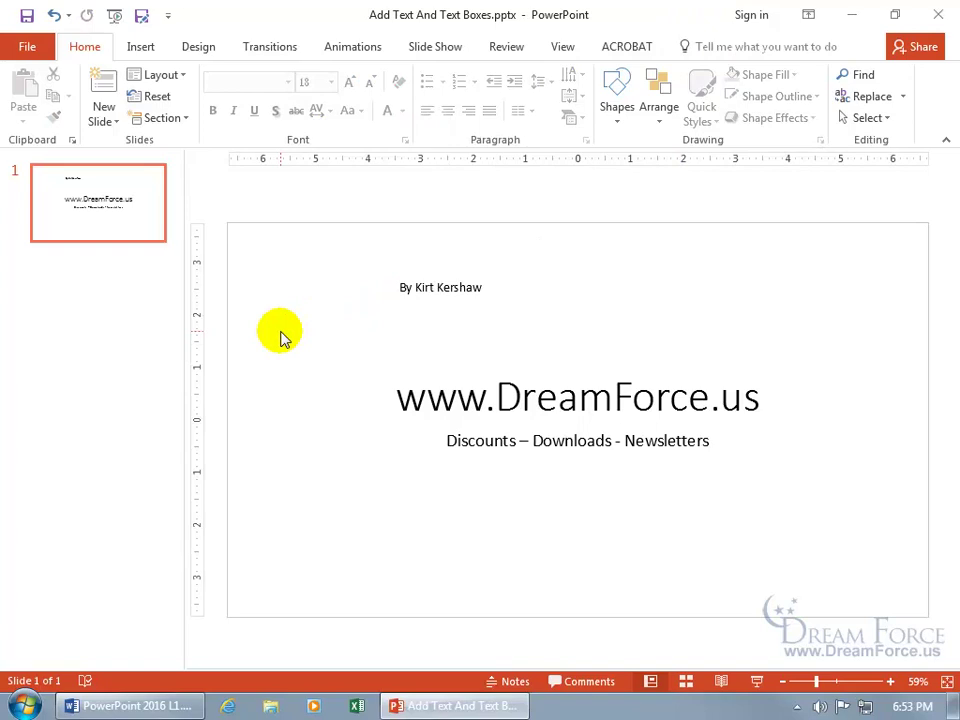
pyautogui.click(436, 288)
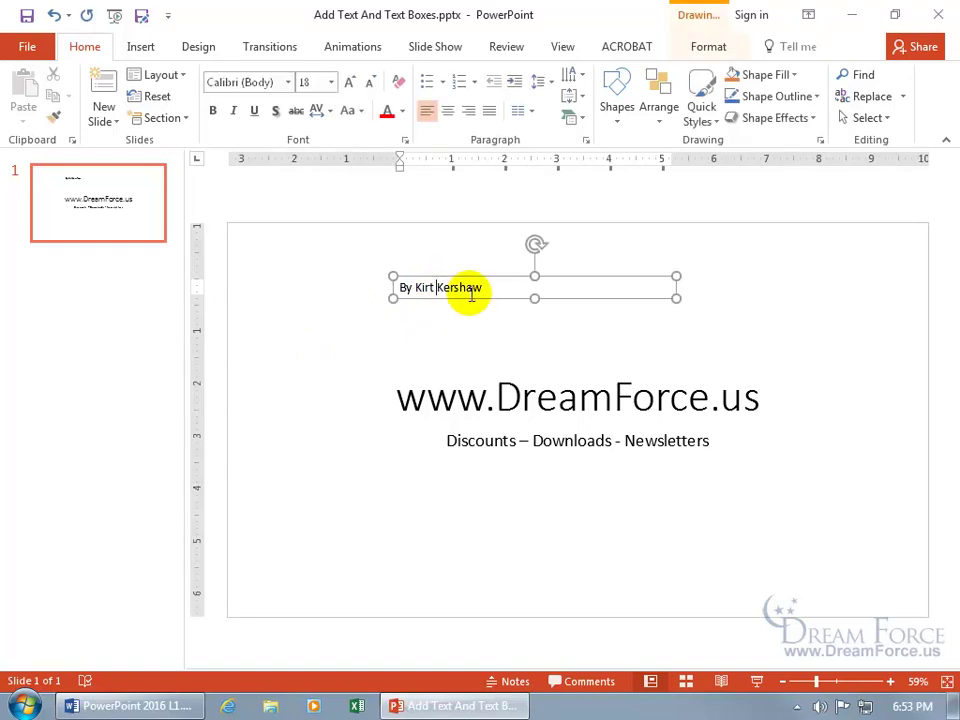
pyautogui.press('Delete')
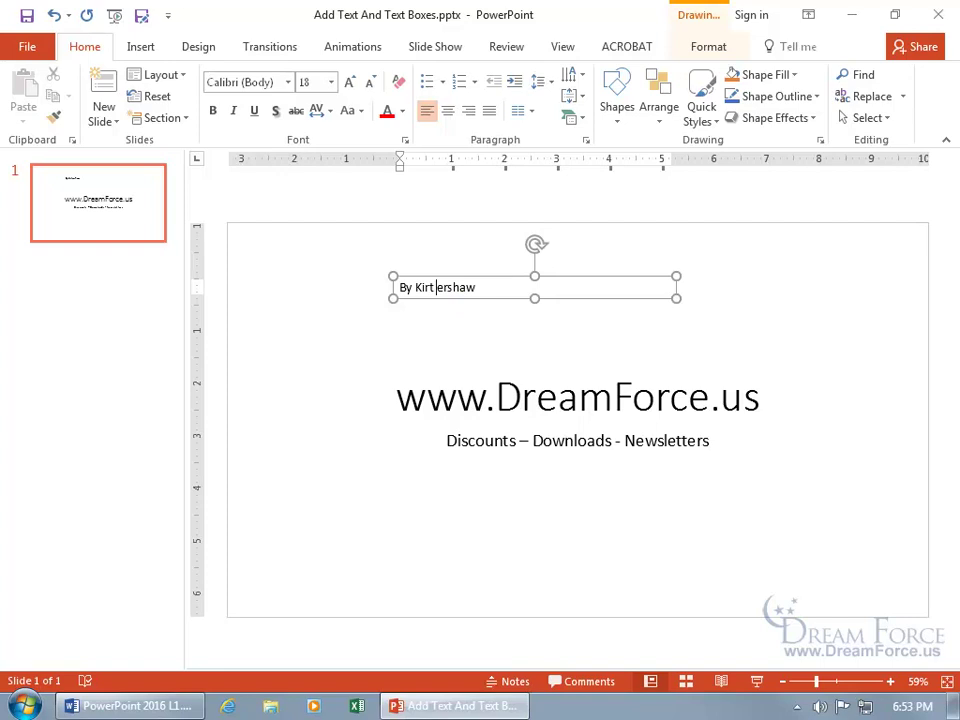
pyautogui.write('K')
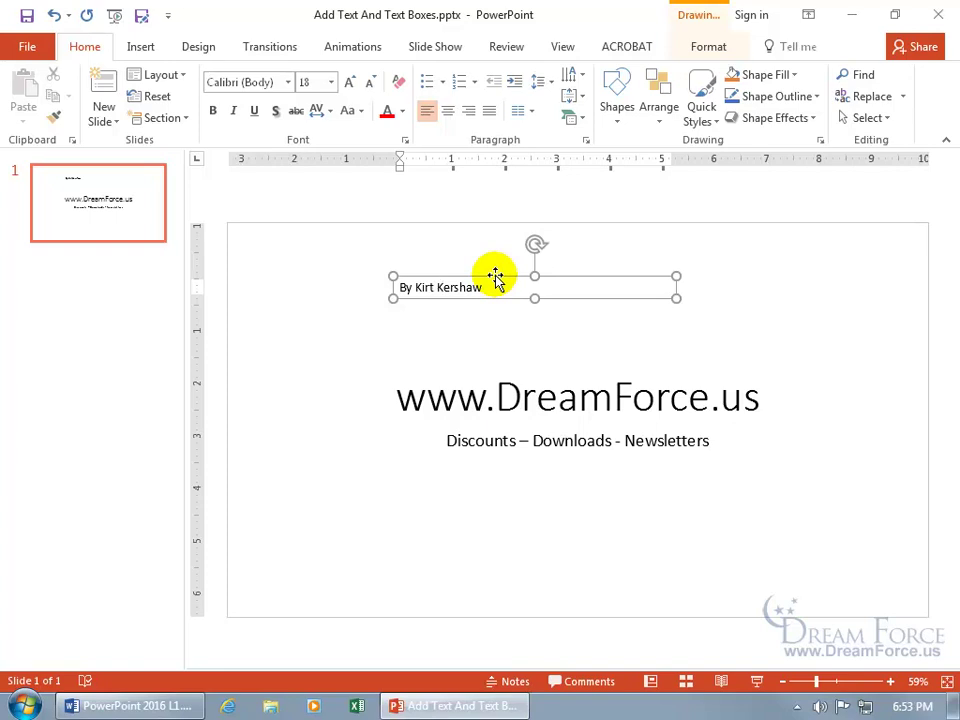
pyautogui.press('Escape')
pyautogui.press('Escape')
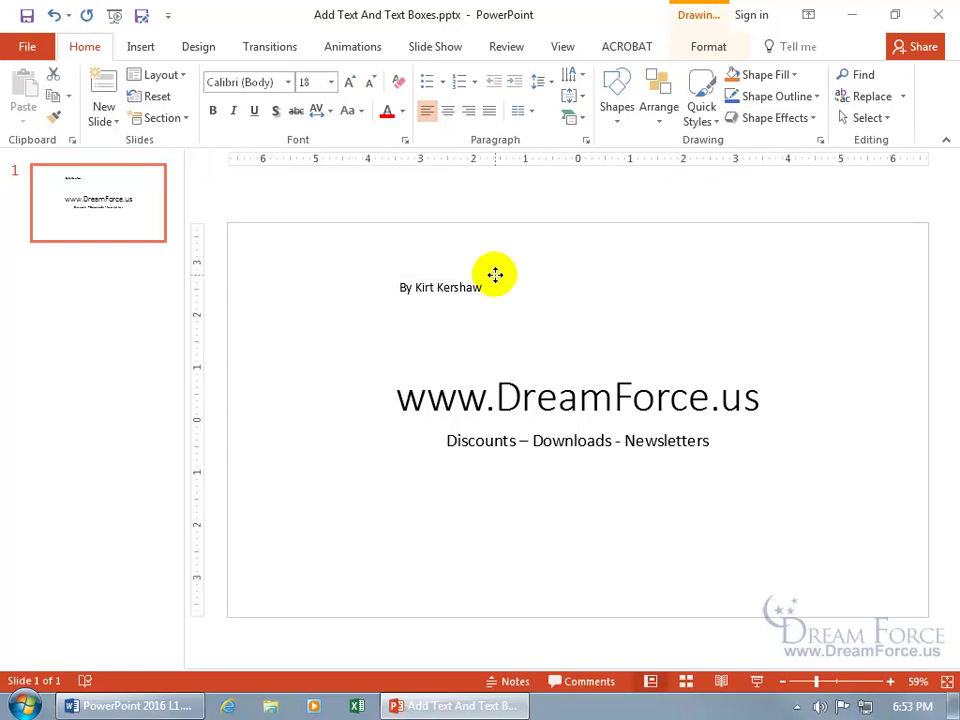
# Move the byline box down and left, beside the title's lower left corner.
pyautogui.moveTo(491, 276); pyautogui.dragTo(418, 411)
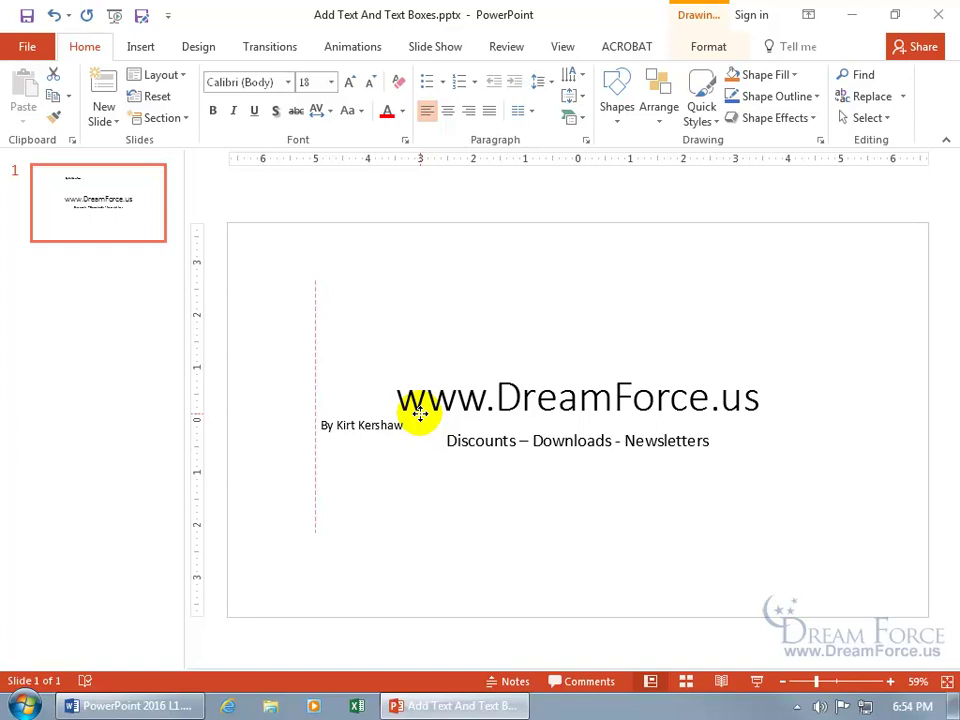
pyautogui.moveTo(420, 412); pyautogui.dragTo(422, 421)
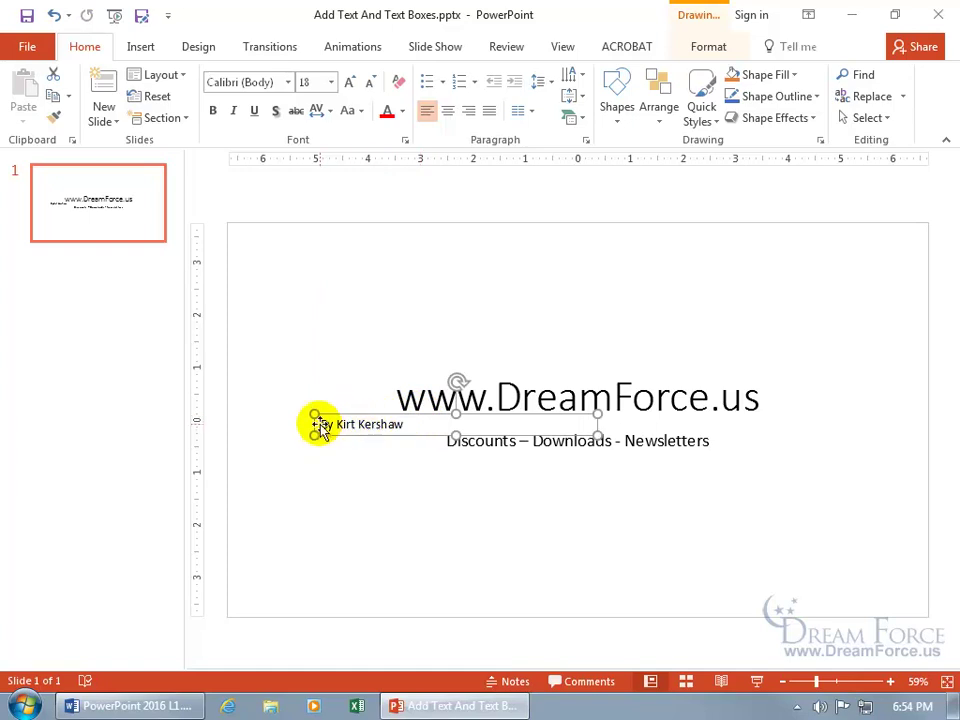
# Drag the byline box lower so it sits level with the subtitle, to its left.
pyautogui.click(415, 392)
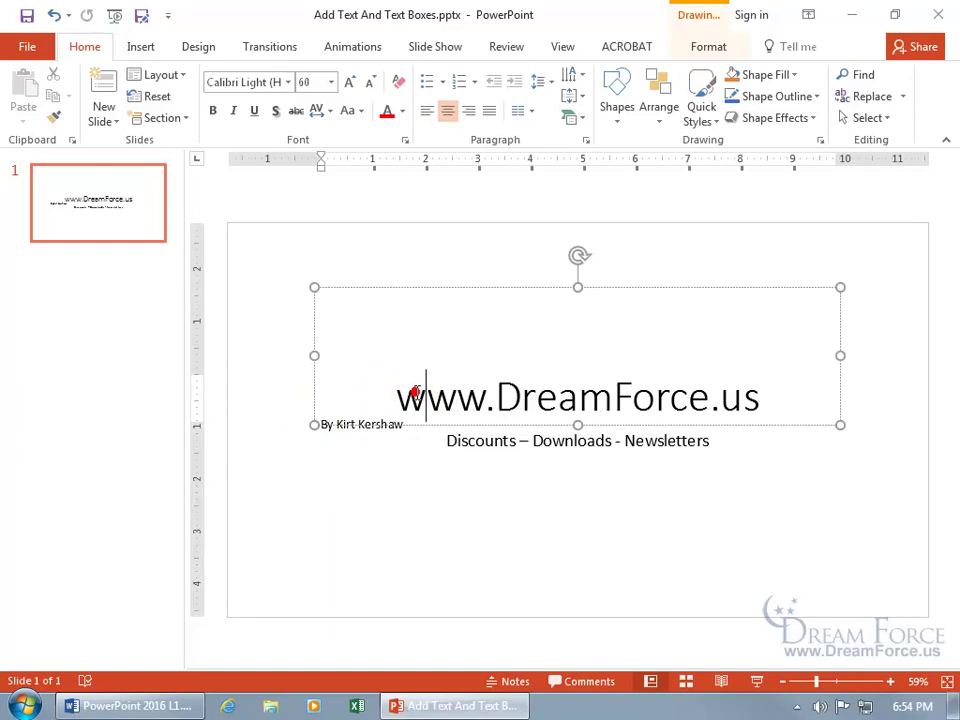
pyautogui.click(345, 432)
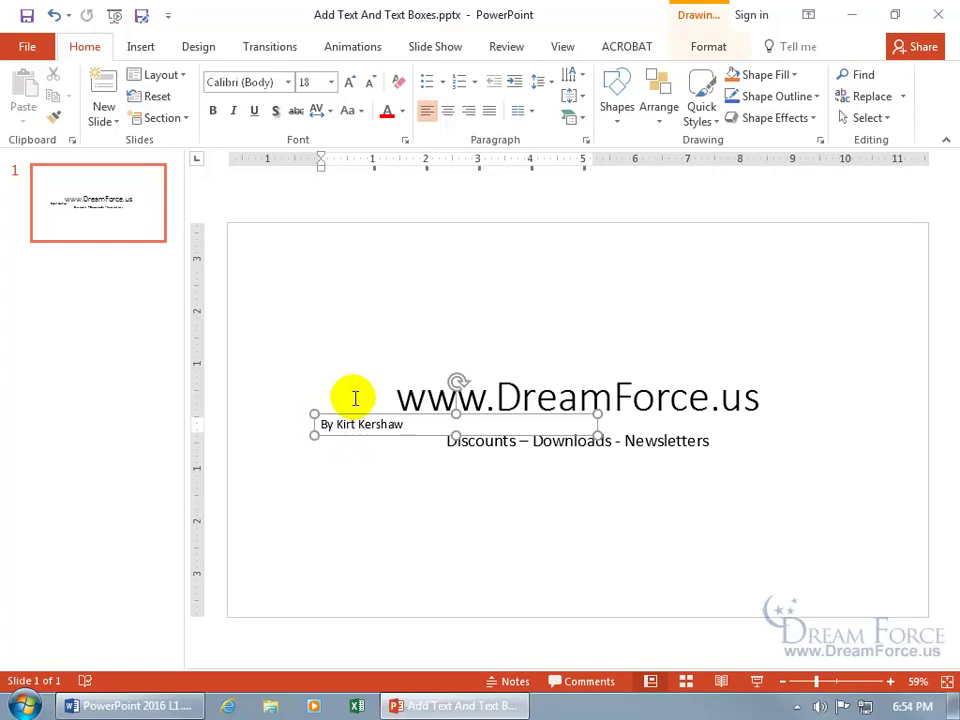
pyautogui.click(357, 400)
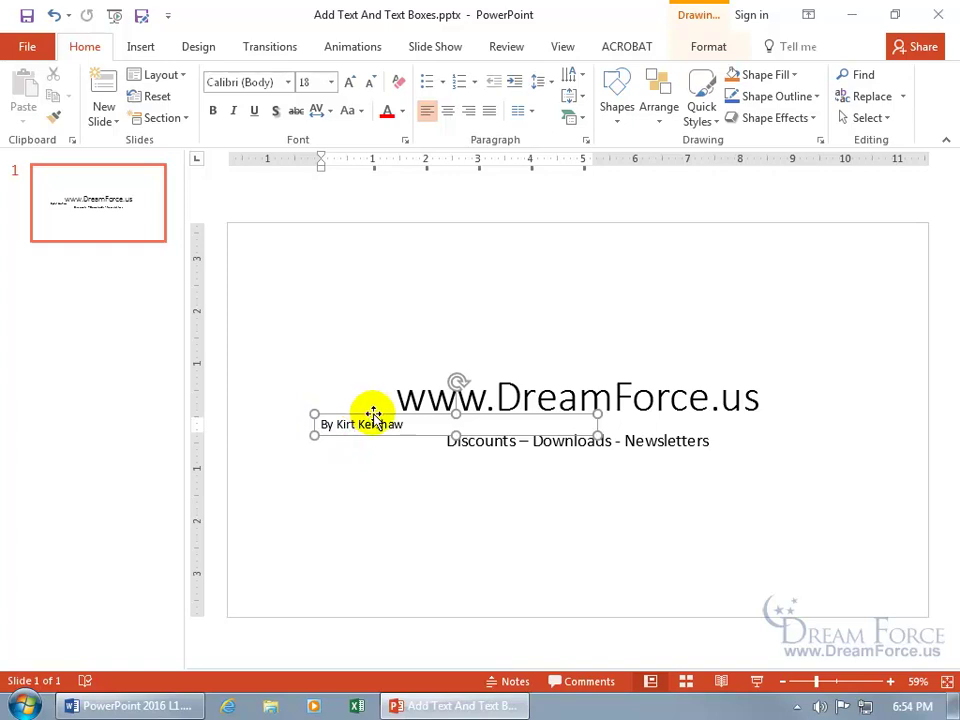
pyautogui.moveTo(373, 414)
pyautogui.mouseDown()
pyautogui.moveTo(401, 435)
pyautogui.moveTo(356, 426)
pyautogui.moveTo(371, 430)
pyautogui.mouseUp()
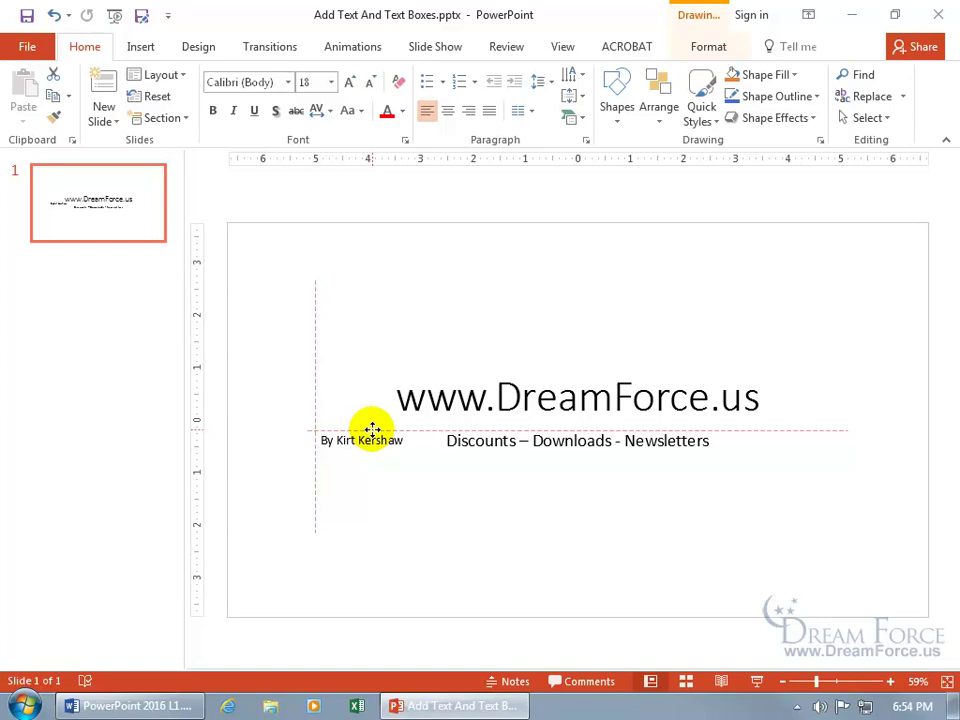
# Centre the byline directly beneath the Discounts – Downloads - Newsletters line.
pyautogui.moveTo(372, 430); pyautogui.dragTo(582, 457)
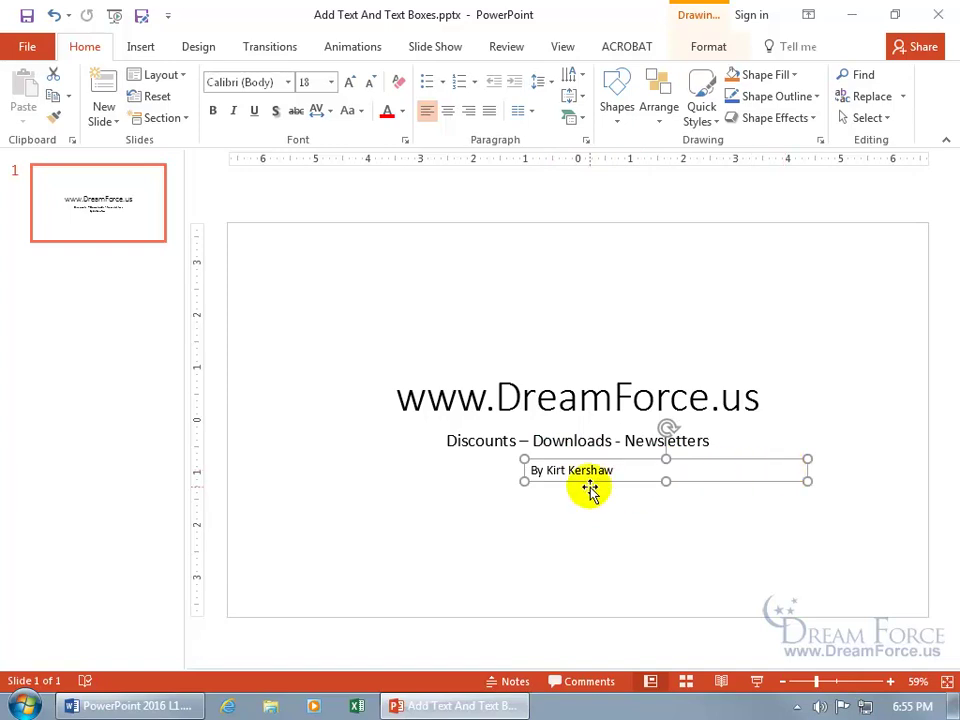
# Narrow the byline text box so it fits snugly below the subtitle line.
pyautogui.click(624, 440)
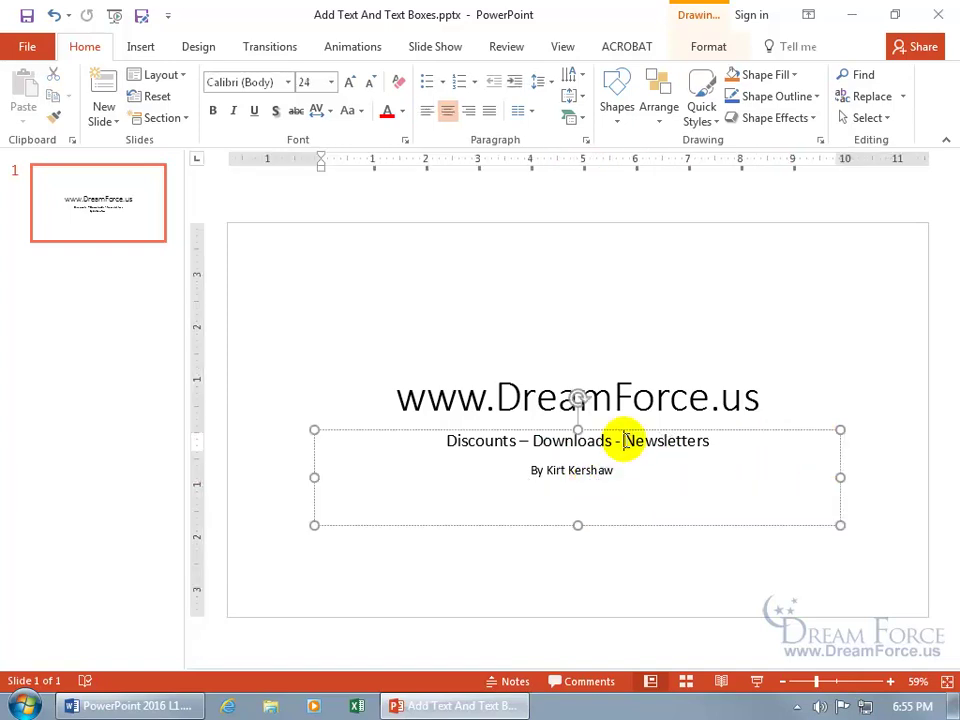
pyautogui.click(610, 468)
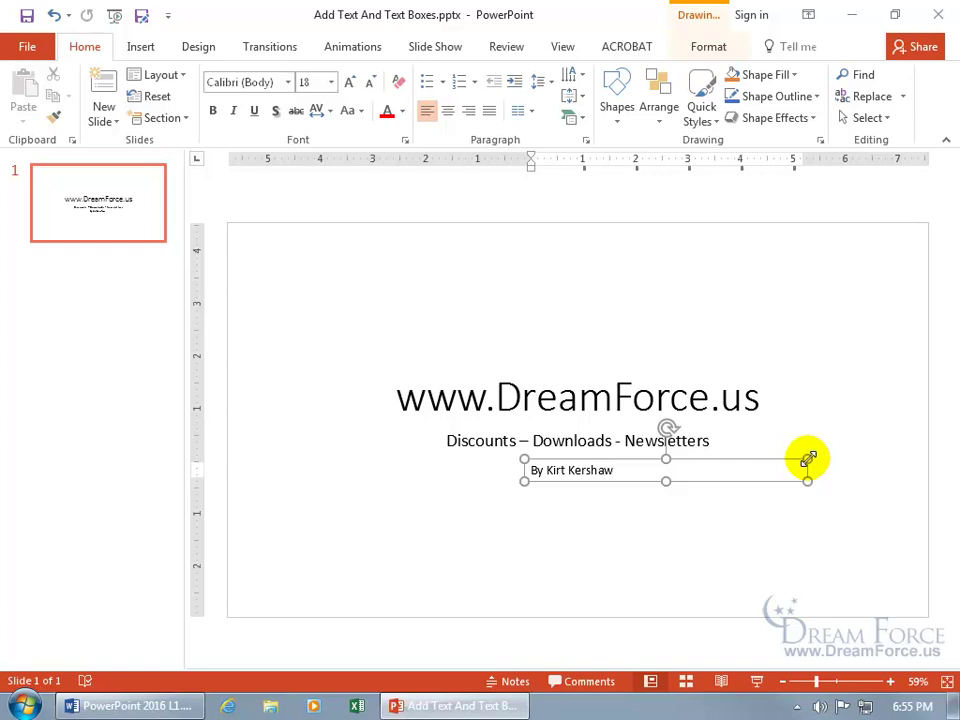
pyautogui.moveTo(808, 460); pyautogui.dragTo(621, 456)
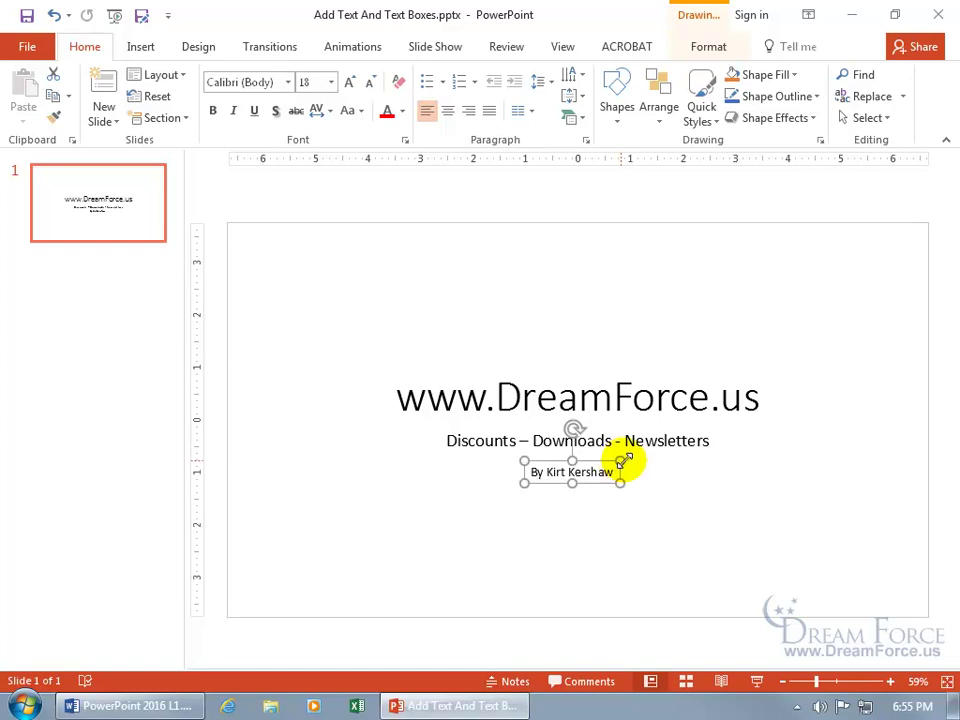
pyautogui.click(604, 527)
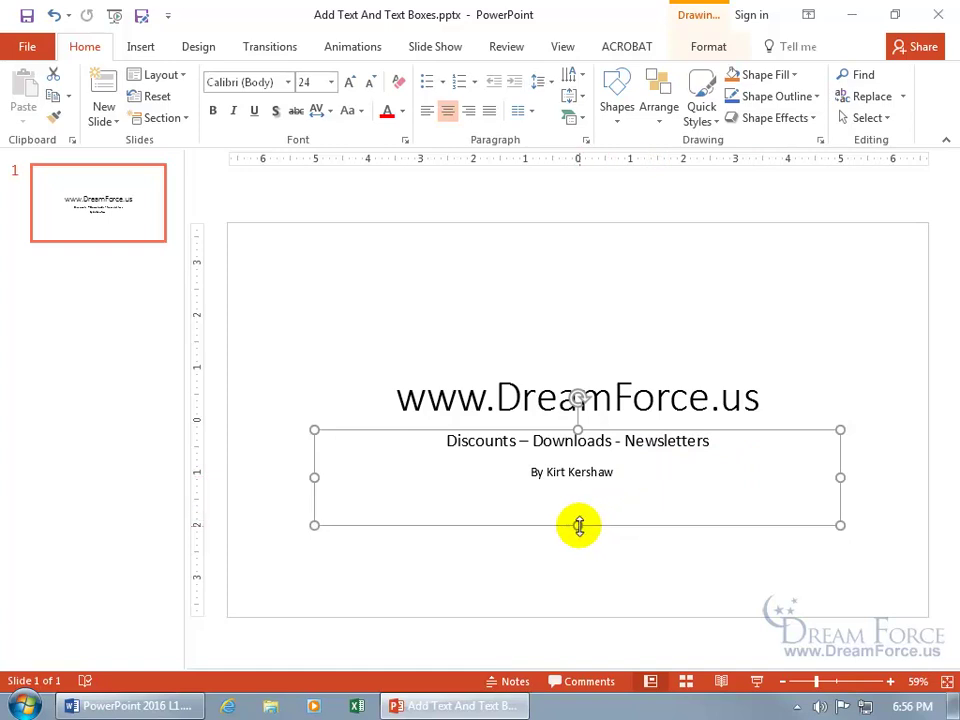
# Raise the subtitle box's bottom edge so it fits only the Discounts line.
pyautogui.moveTo(579, 525); pyautogui.dragTo(583, 457)
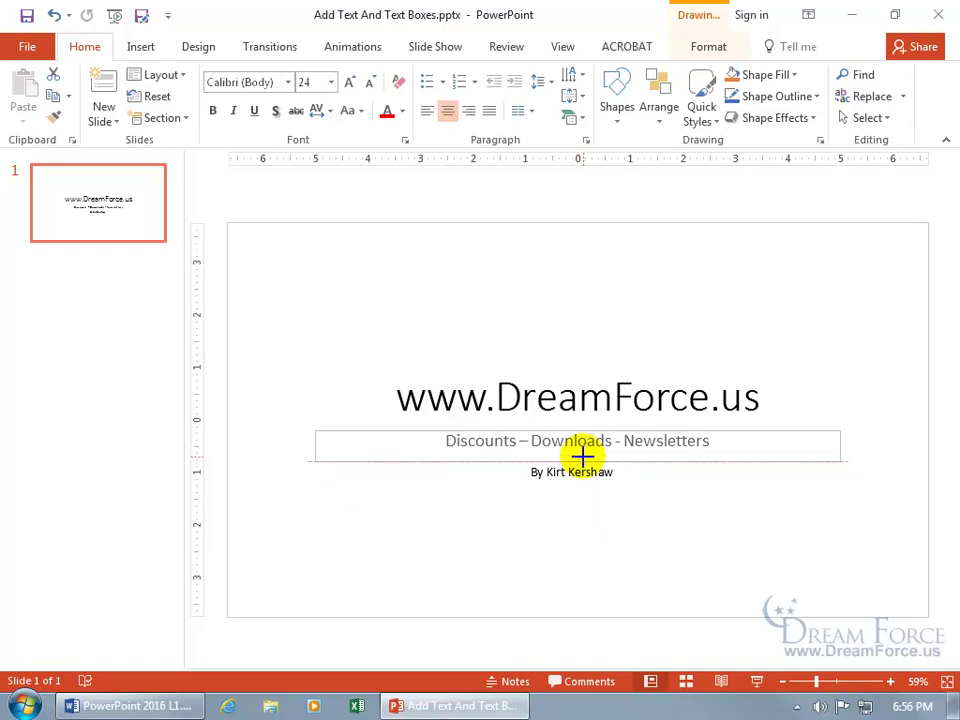
pyautogui.moveTo(583, 457); pyautogui.dragTo(579, 451)
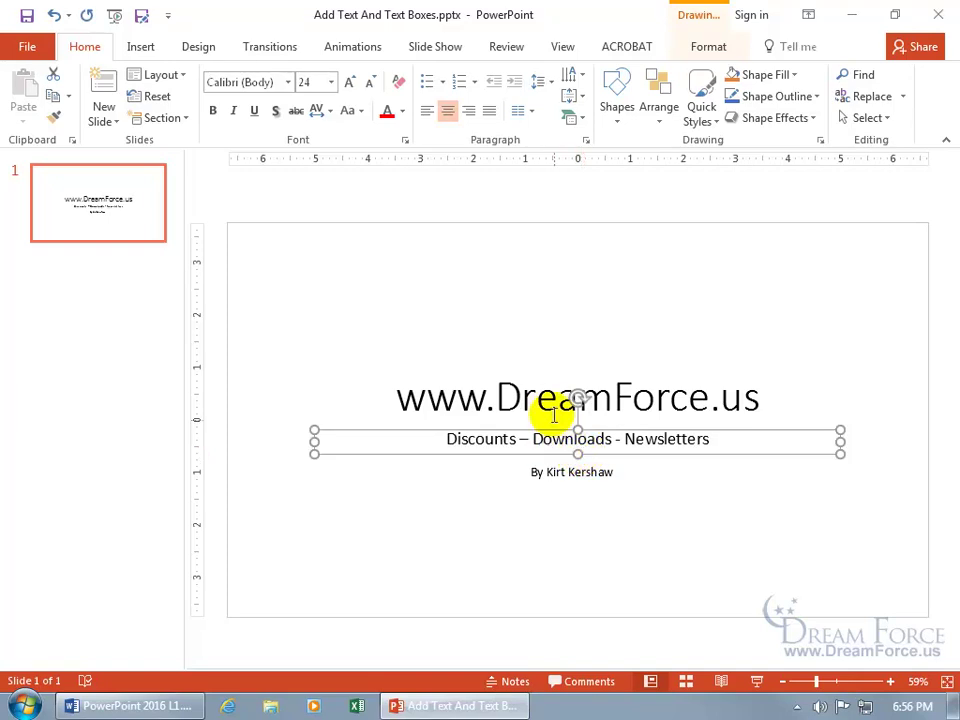
pyautogui.click(425, 398)
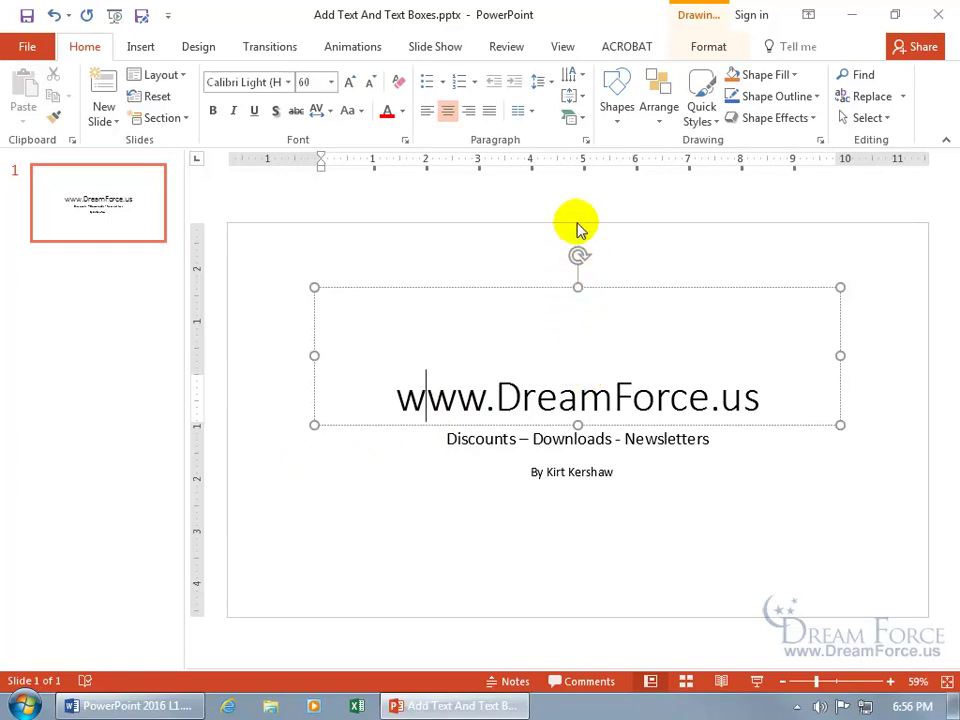
pyautogui.click(638, 248)
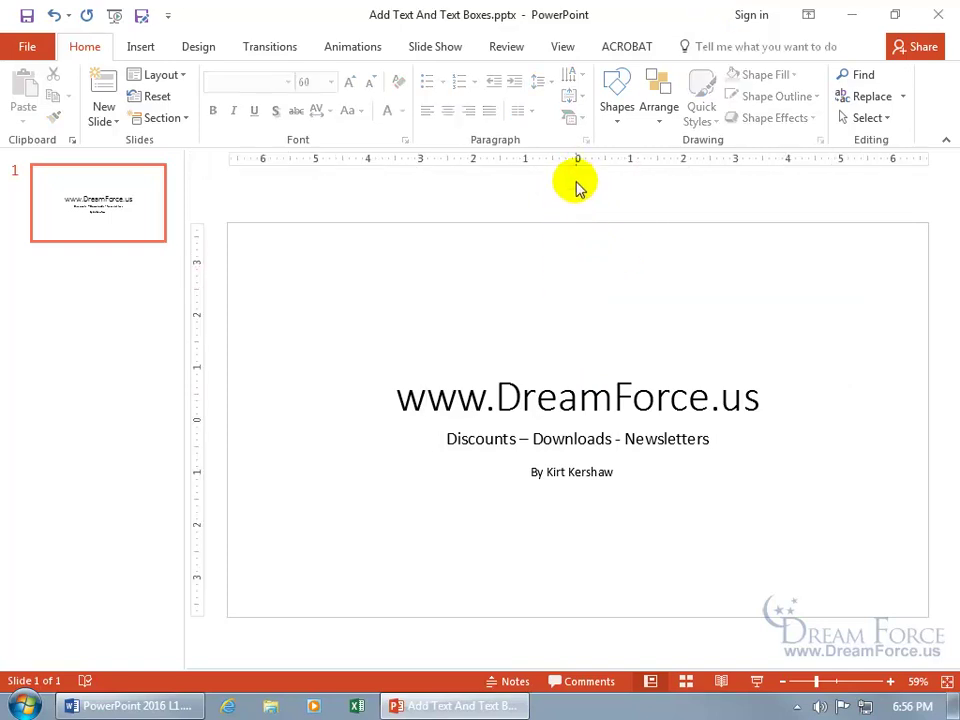
pyautogui.click(576, 400)
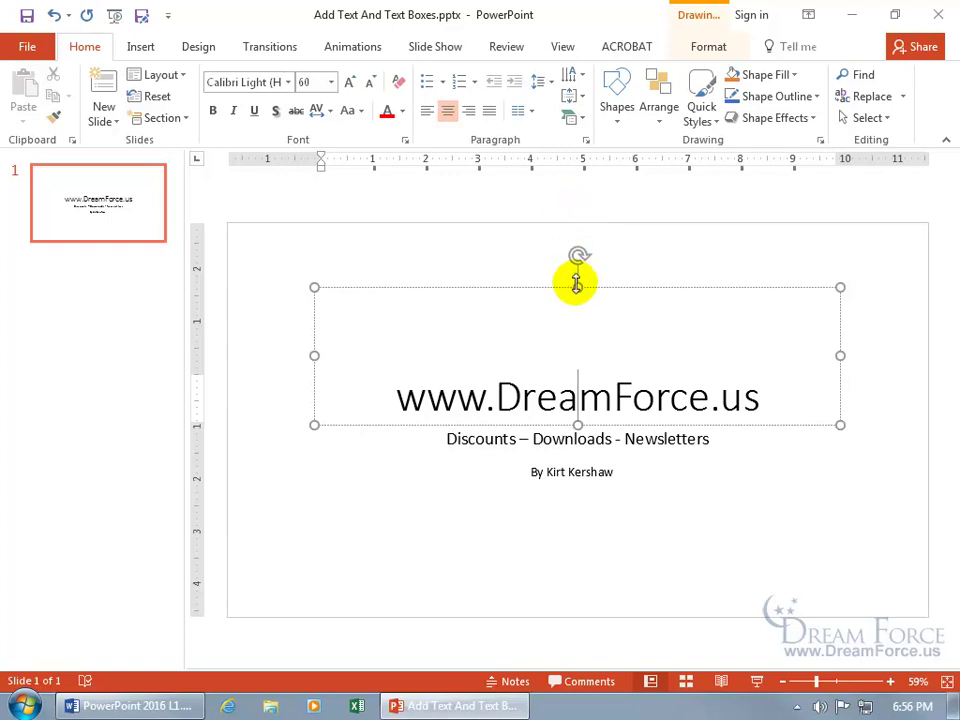
pyautogui.moveTo(577, 283); pyautogui.dragTo(579, 365)
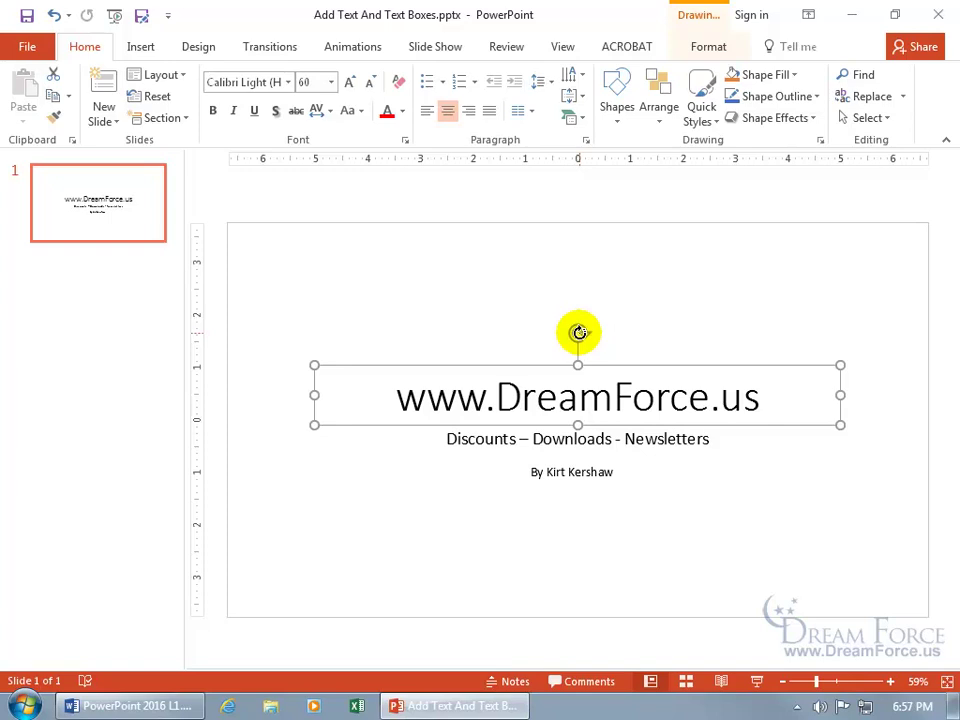
pyautogui.moveTo(578, 332); pyautogui.dragTo(580, 333)
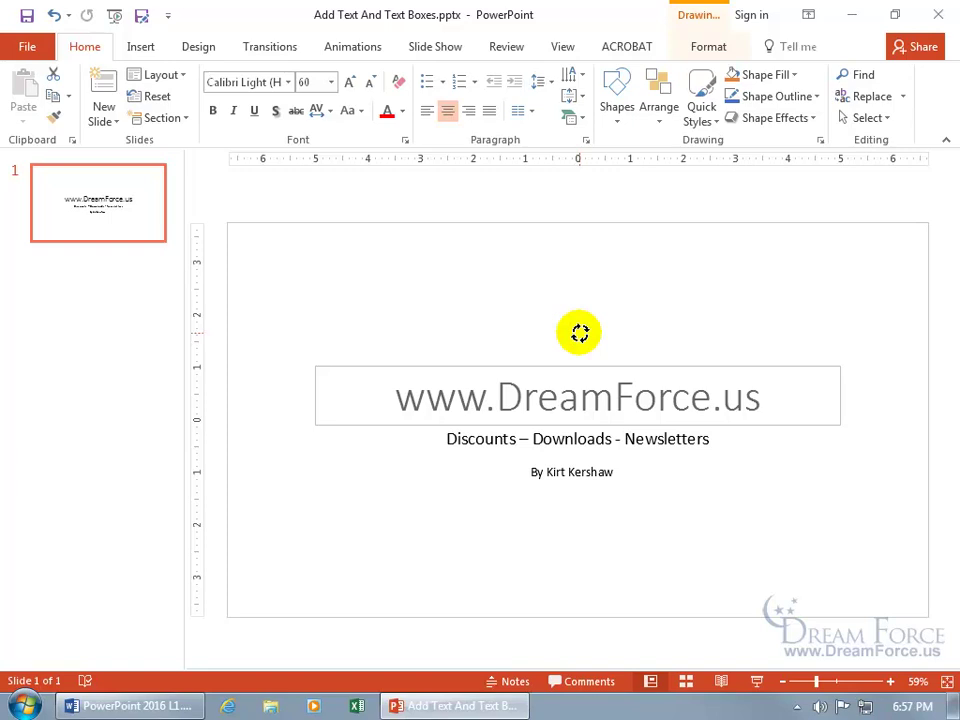
pyautogui.moveTo(580, 332)
pyautogui.mouseDown()
pyautogui.moveTo(544, 332)
pyautogui.moveTo(621, 330)
pyautogui.moveTo(510, 334)
pyautogui.moveTo(604, 330)
pyautogui.moveTo(590, 336)
pyautogui.mouseUp()
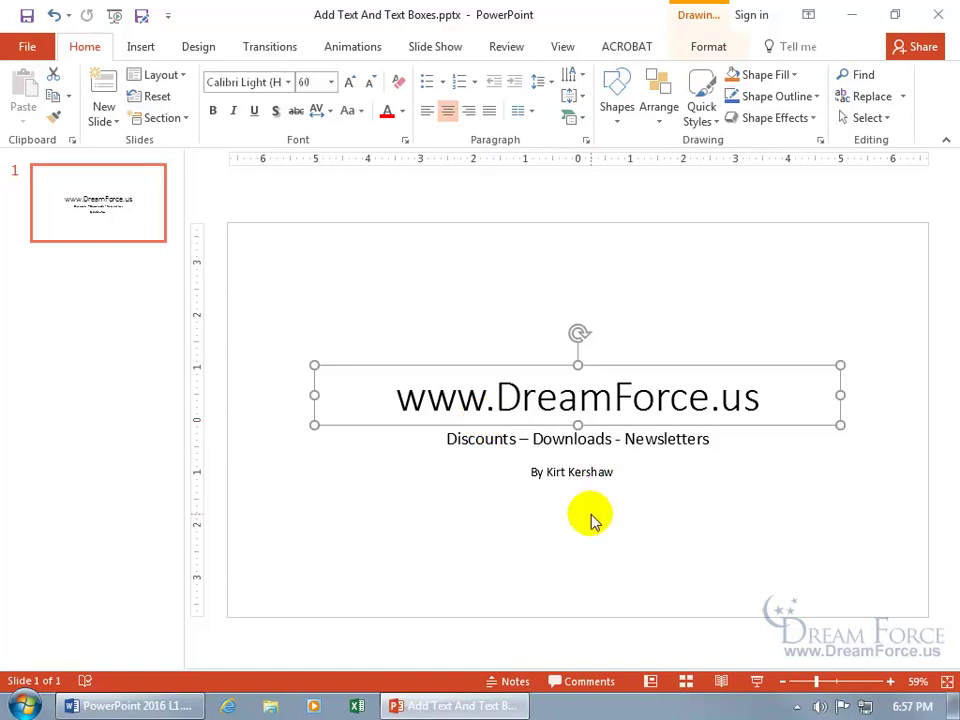
# Minimize PowerPoint and select the 'Theres No Other Way.docx' poem file on the desktop.
pyautogui.click(397, 547)
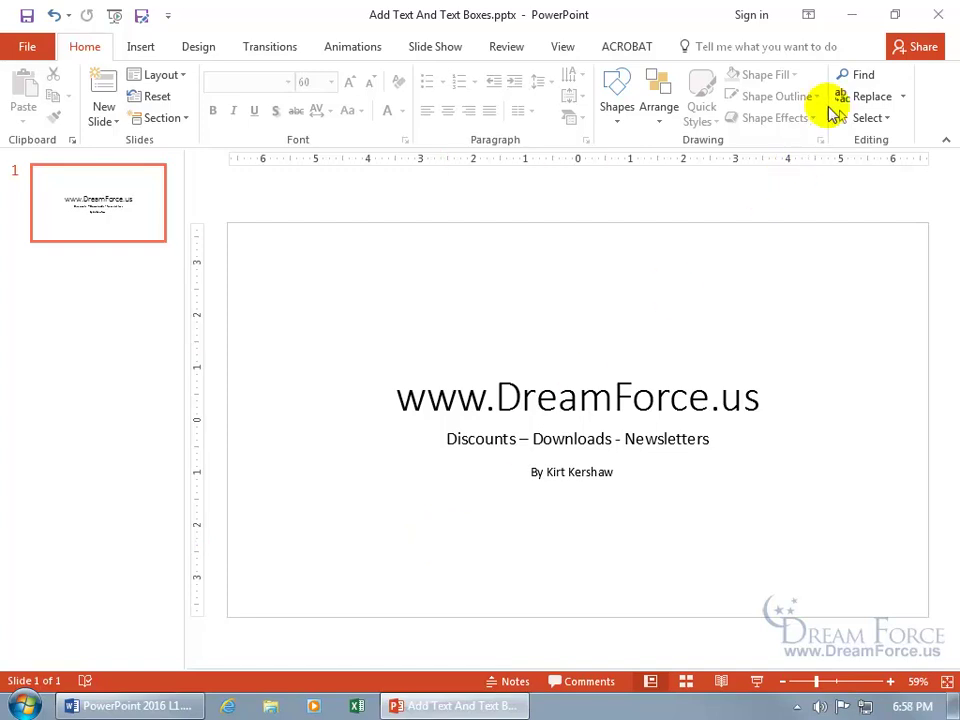
pyautogui.click(853, 15)
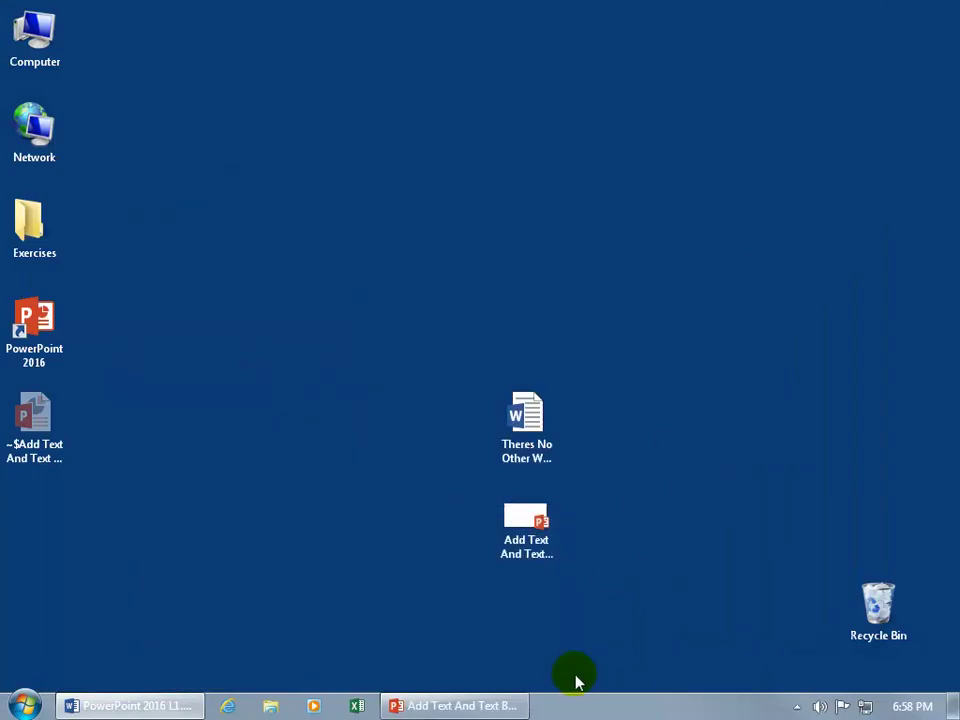
pyautogui.click(537, 535)
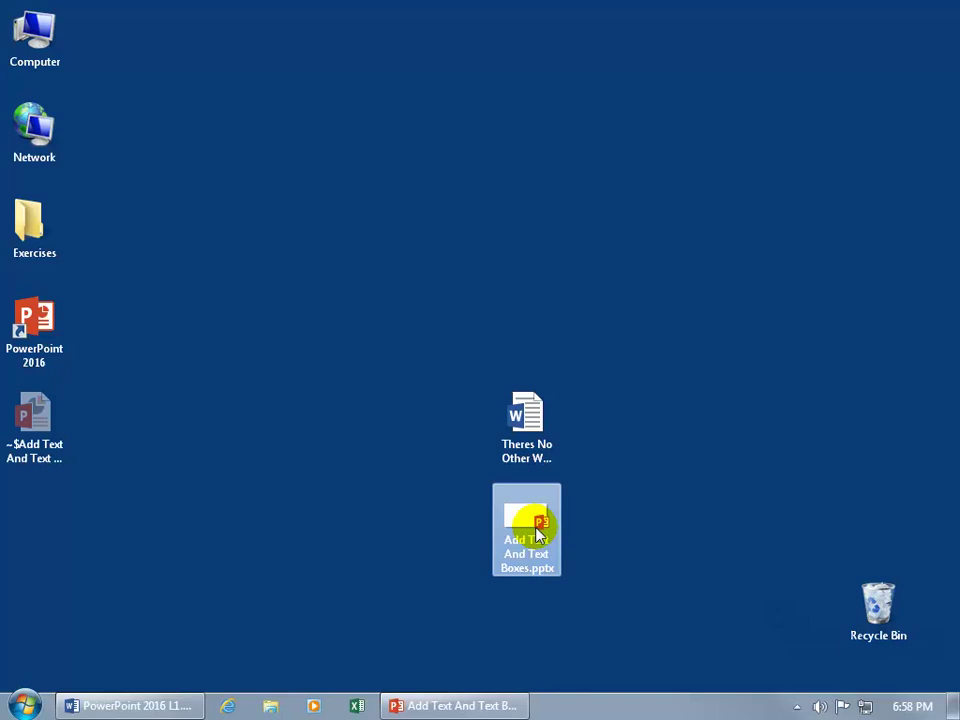
pyautogui.click(530, 430)
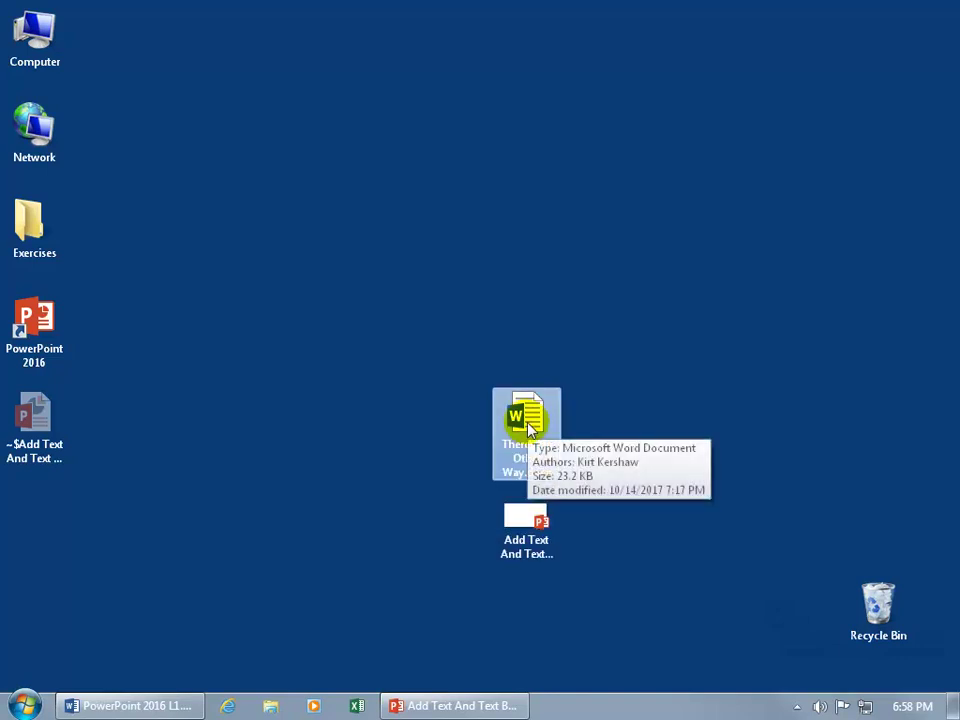
# Open Theres No Other Way.docx in Word and copy the poem's title and first paragraph.
pyautogui.doubleClick(530, 430)
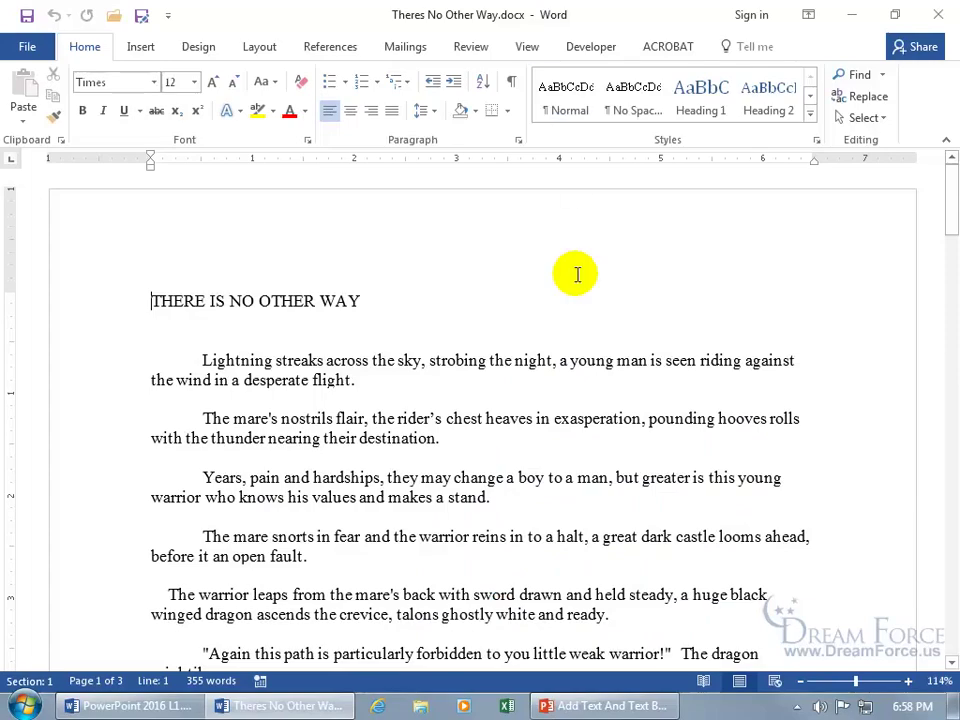
pyautogui.moveTo(948, 203); pyautogui.dragTo(951, 36)
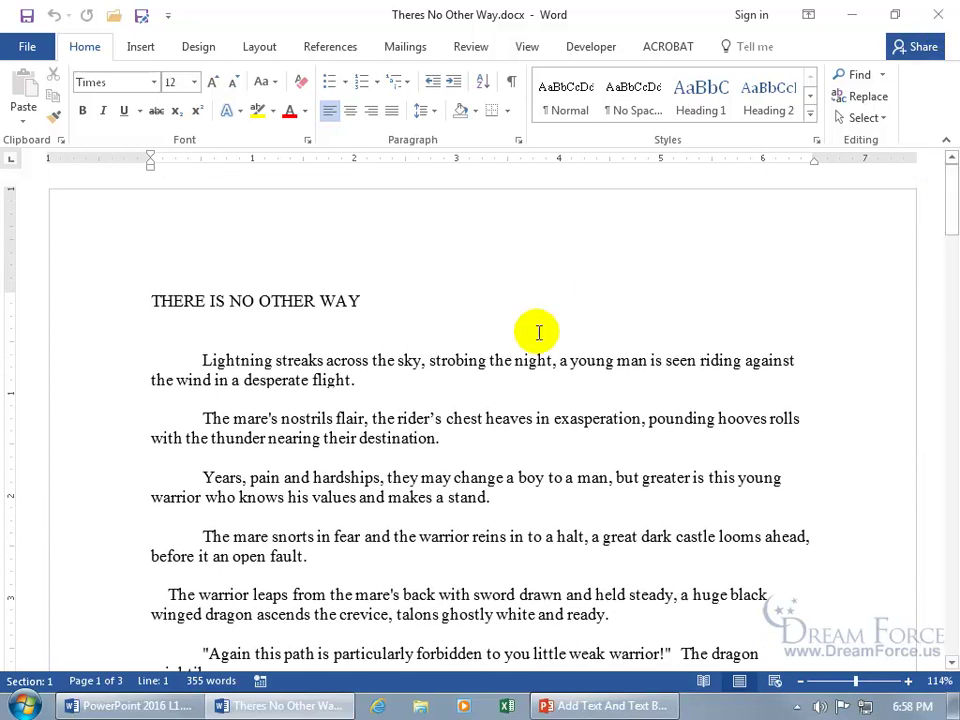
pyautogui.moveTo(150, 300)
pyautogui.mouseDown()
pyautogui.moveTo(199, 300)
pyautogui.moveTo(384, 372)
pyautogui.moveTo(394, 386)
pyautogui.mouseUp()
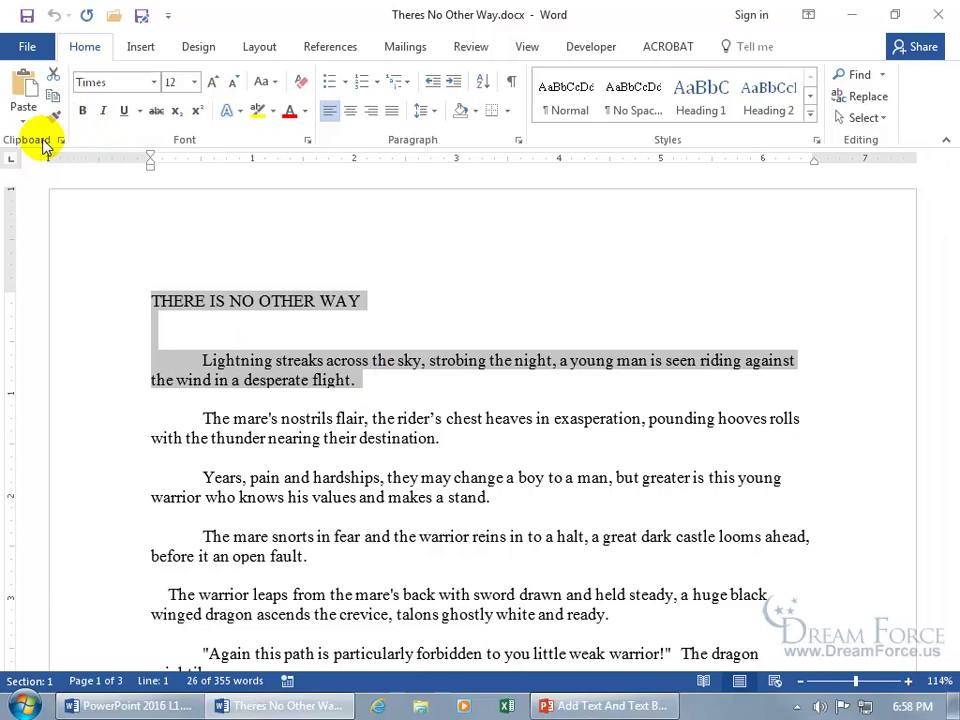
pyautogui.click(55, 100)
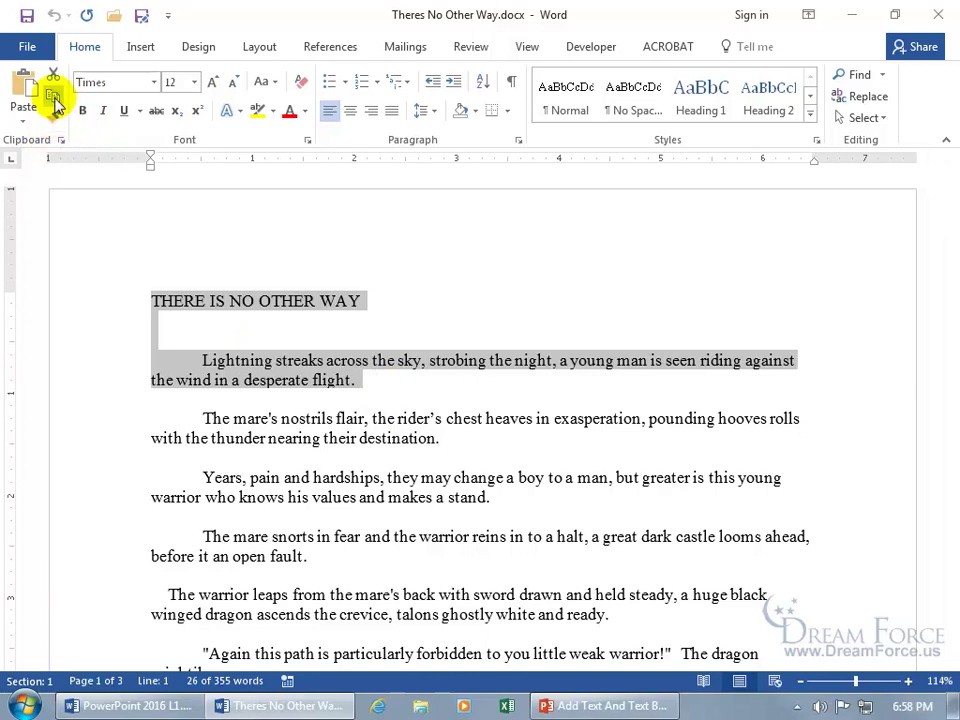
# Close the Word document and restore the PowerPoint presentation window.
pyautogui.click(946, 18)
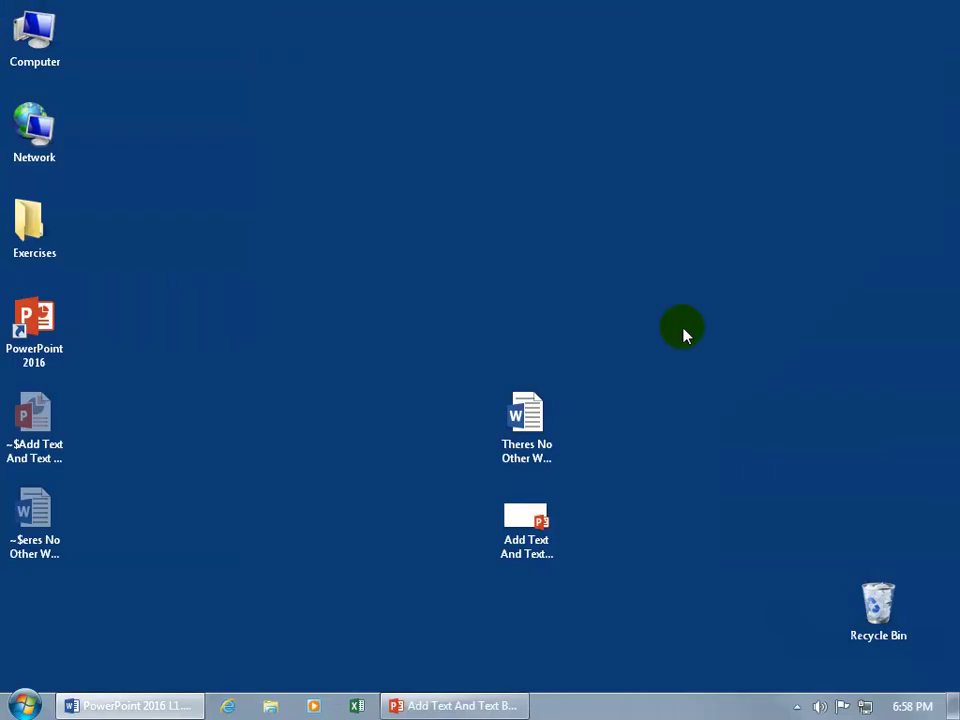
pyautogui.click(506, 556)
pyautogui.click(458, 706)
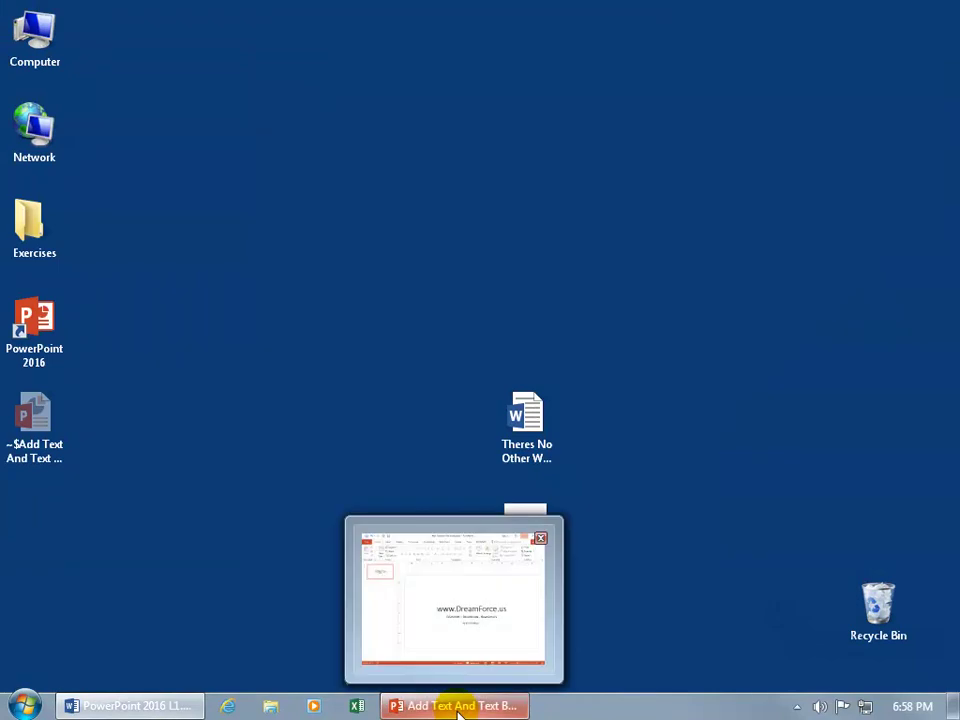
pyautogui.click(458, 706)
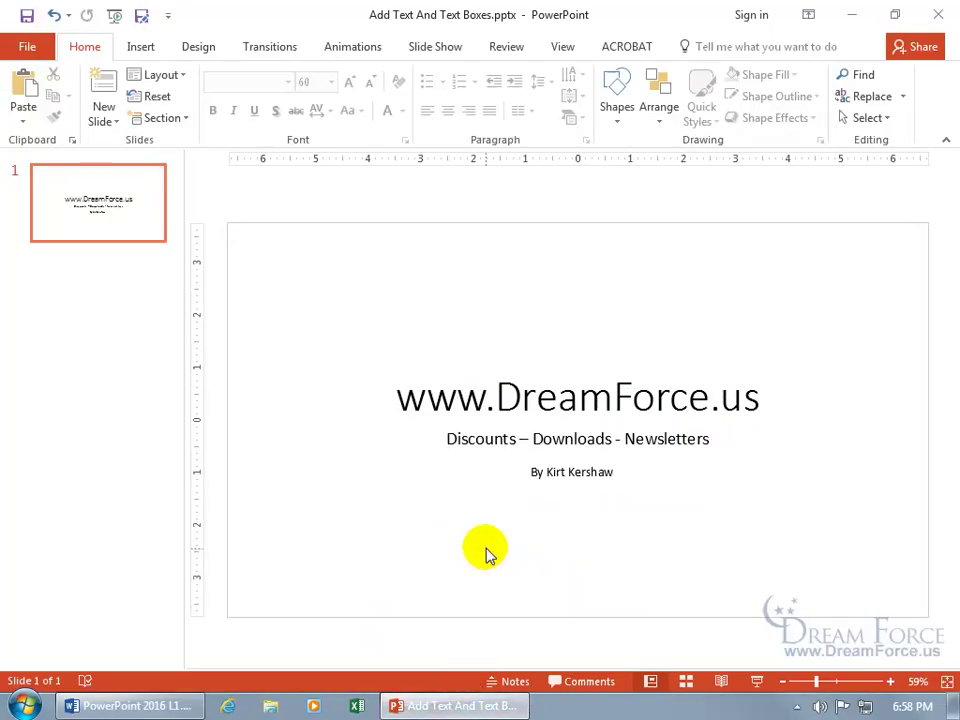
# Paste the poem text onto the slide, move it above the title, and widen it slightly.
pyautogui.click(460, 277)
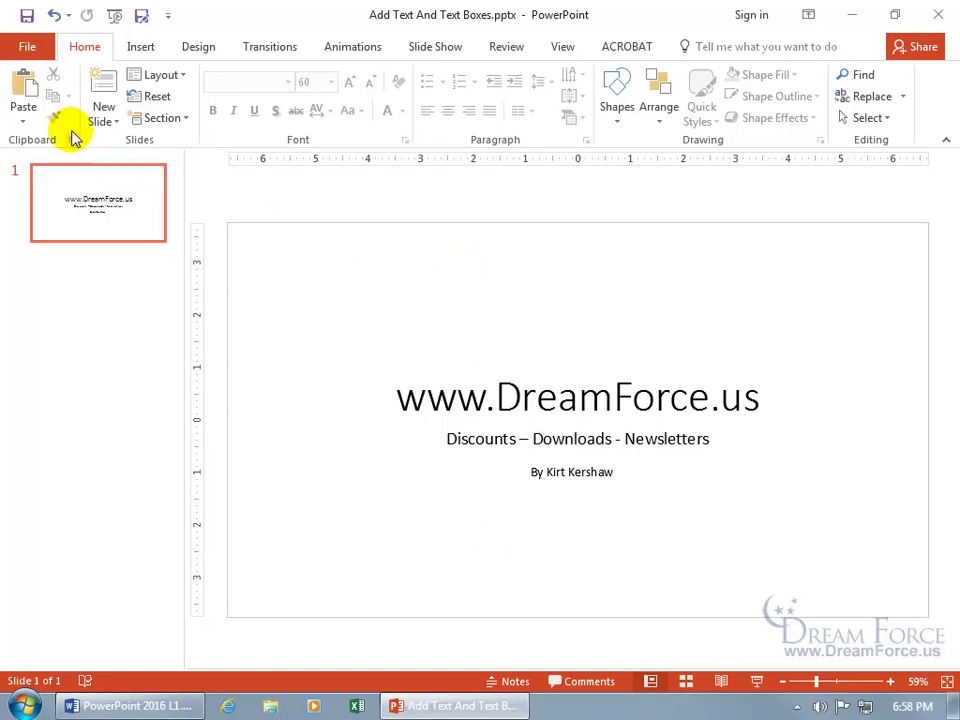
pyautogui.click(22, 88)
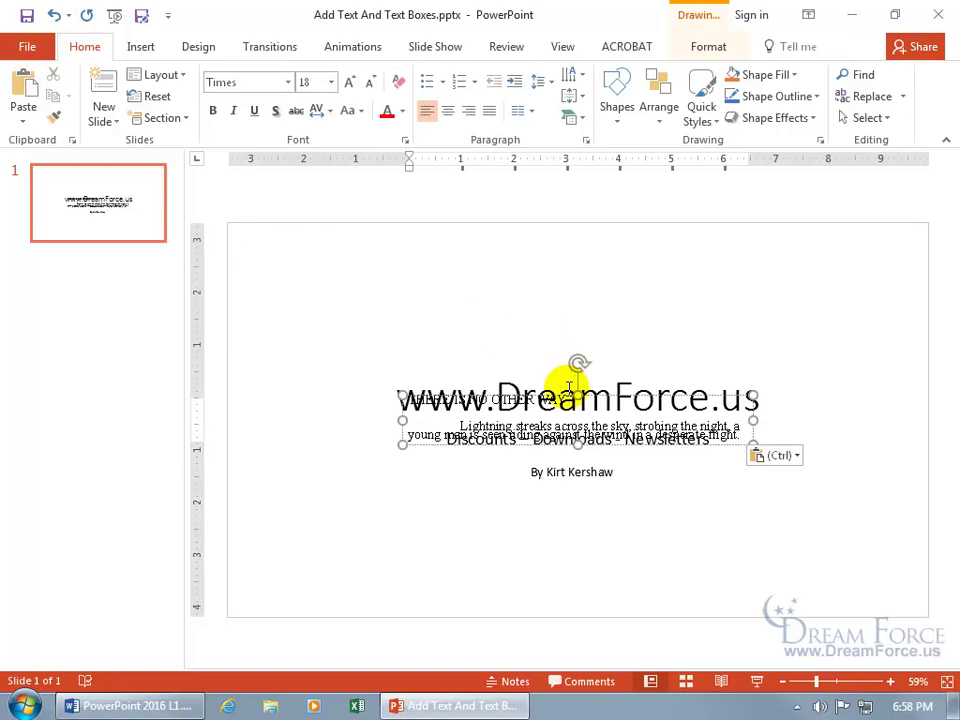
pyautogui.moveTo(562, 395); pyautogui.dragTo(521, 285)
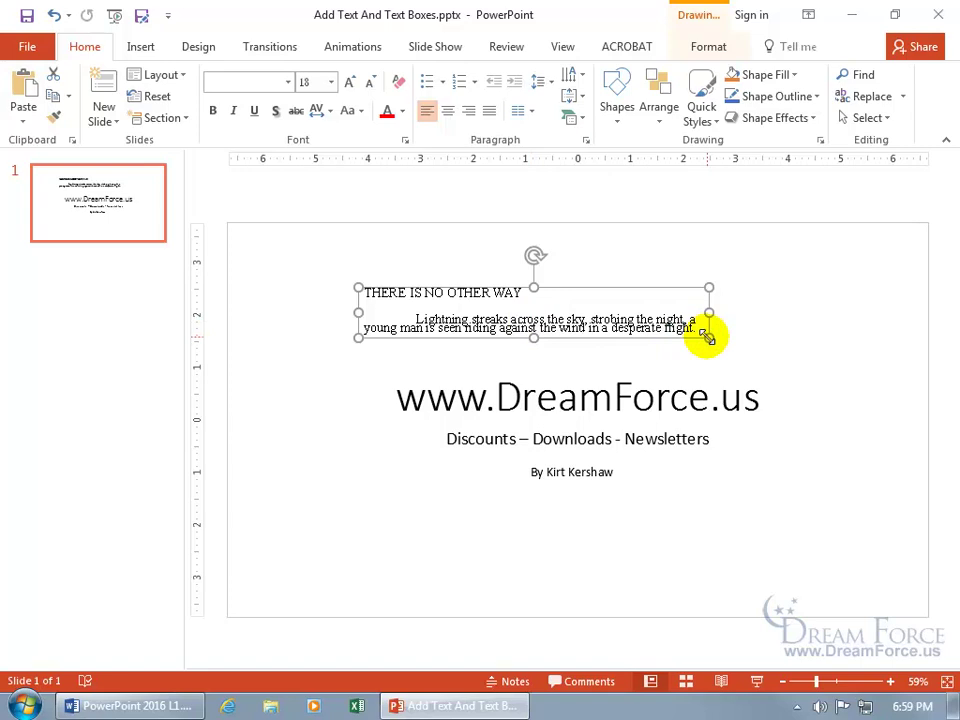
pyautogui.moveTo(708, 338); pyautogui.dragTo(735, 367)
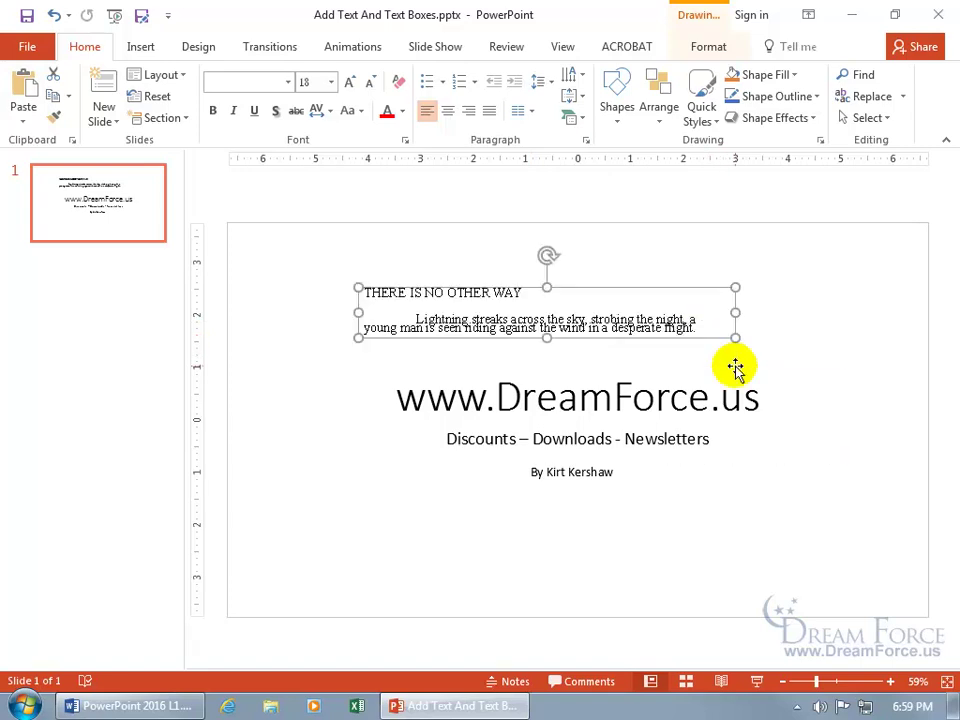
# Reflow the pasted paragraph's second line, then delete the whole pasted poem text box.
pyautogui.click(698, 321)
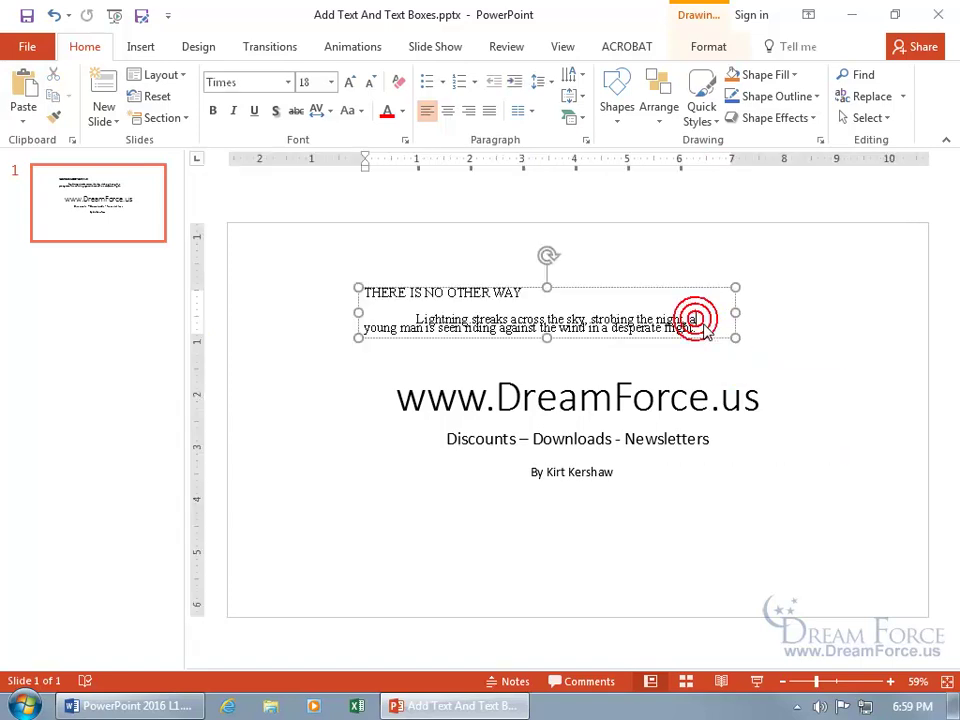
pyautogui.press('Delete')
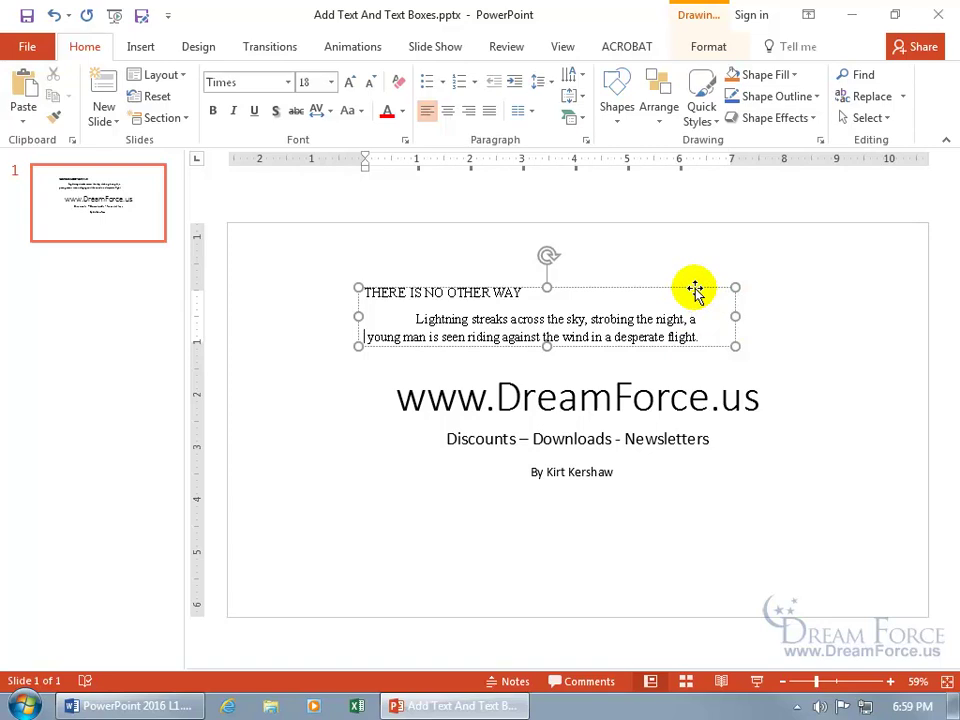
pyautogui.click(695, 290)
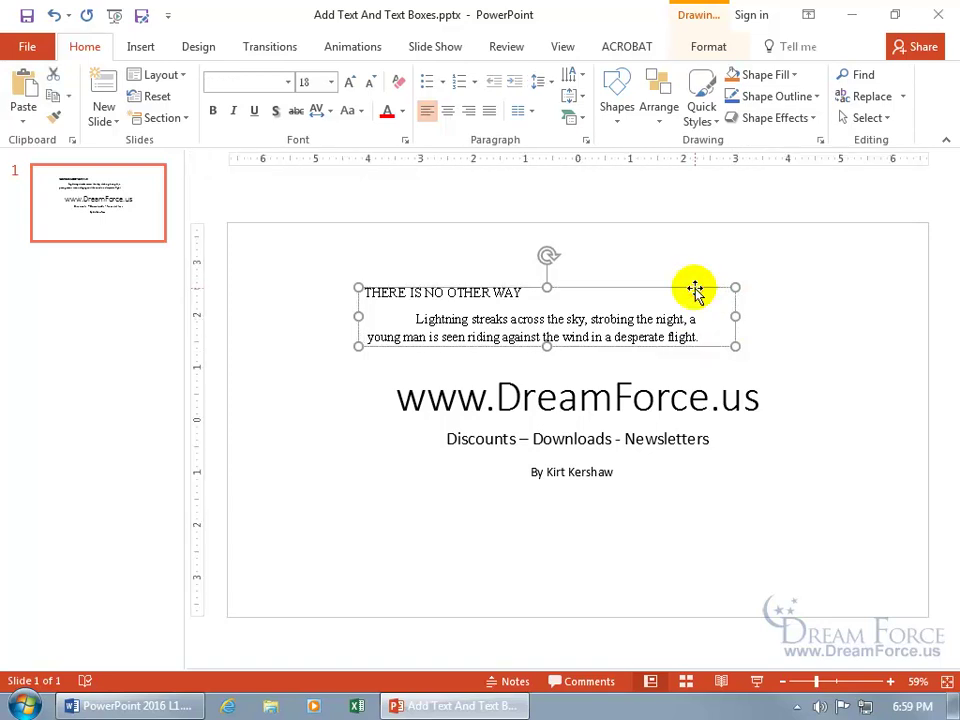
pyautogui.press('Delete')
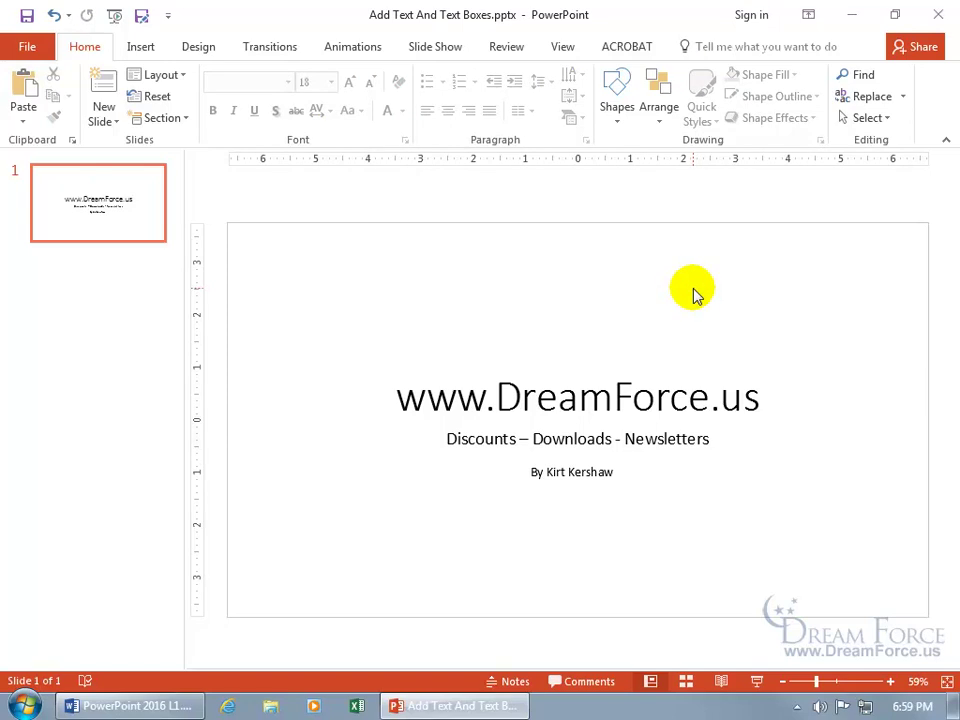
pyautogui.click(603, 398)
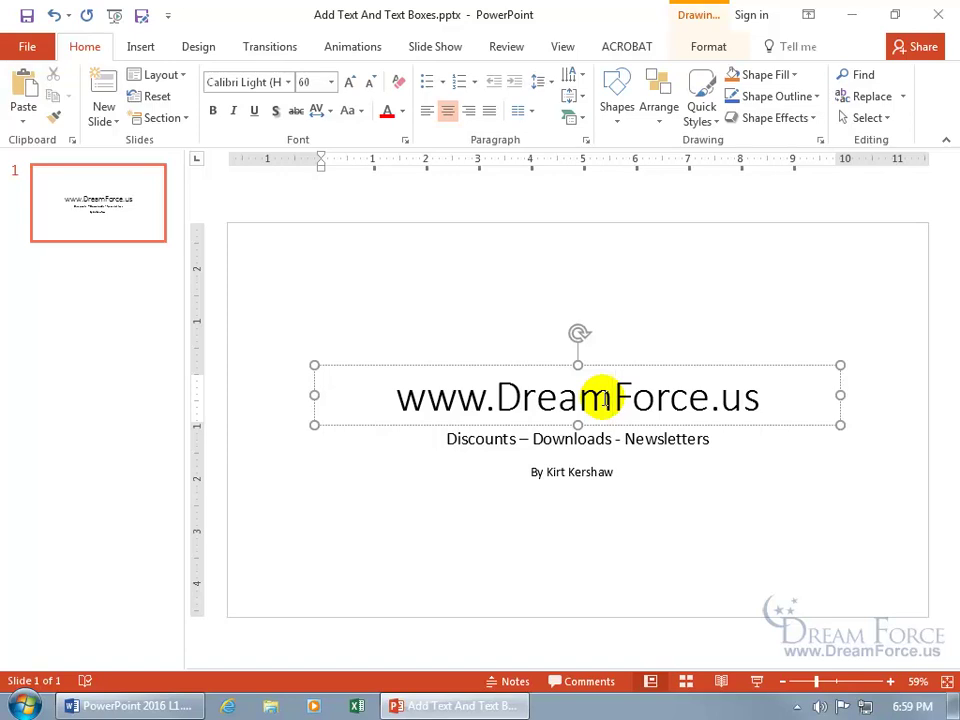
pyautogui.click(544, 366)
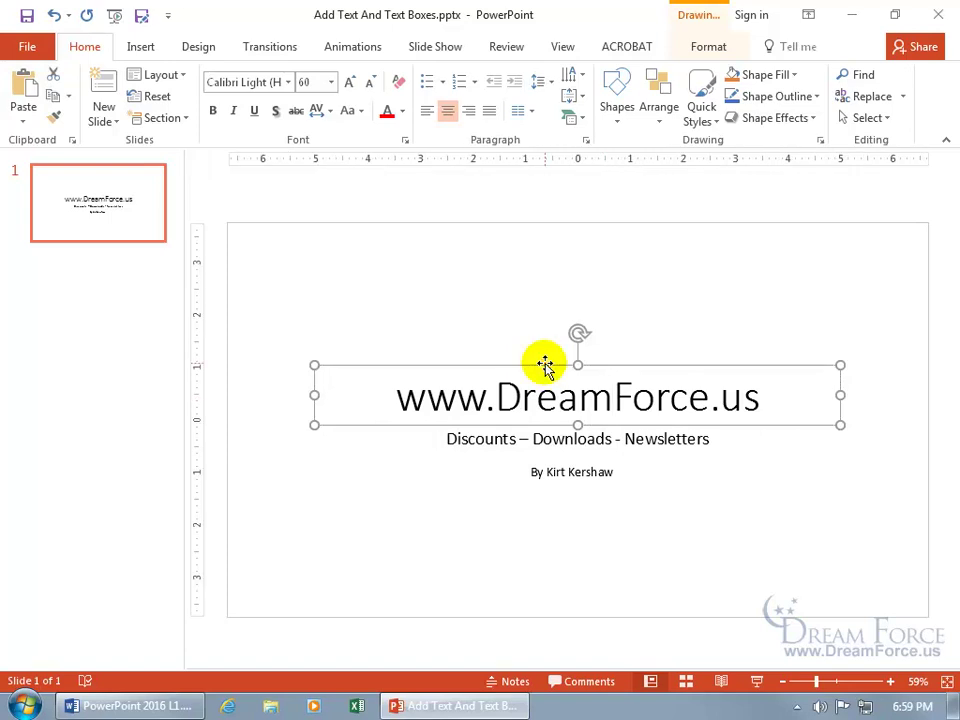
pyautogui.press('Delete')
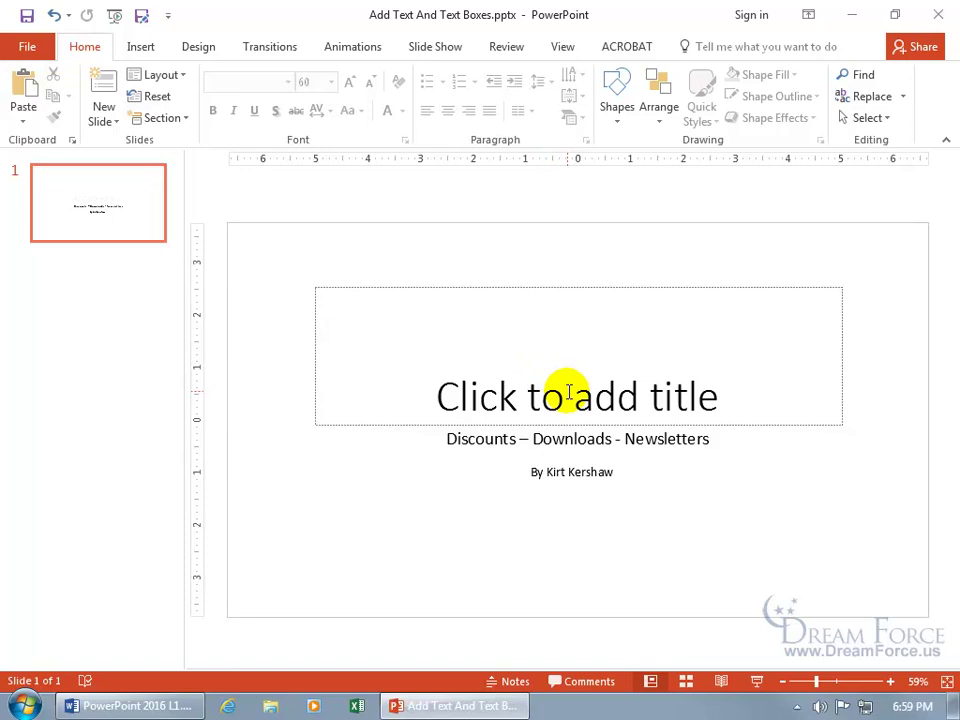
pyautogui.click(561, 288)
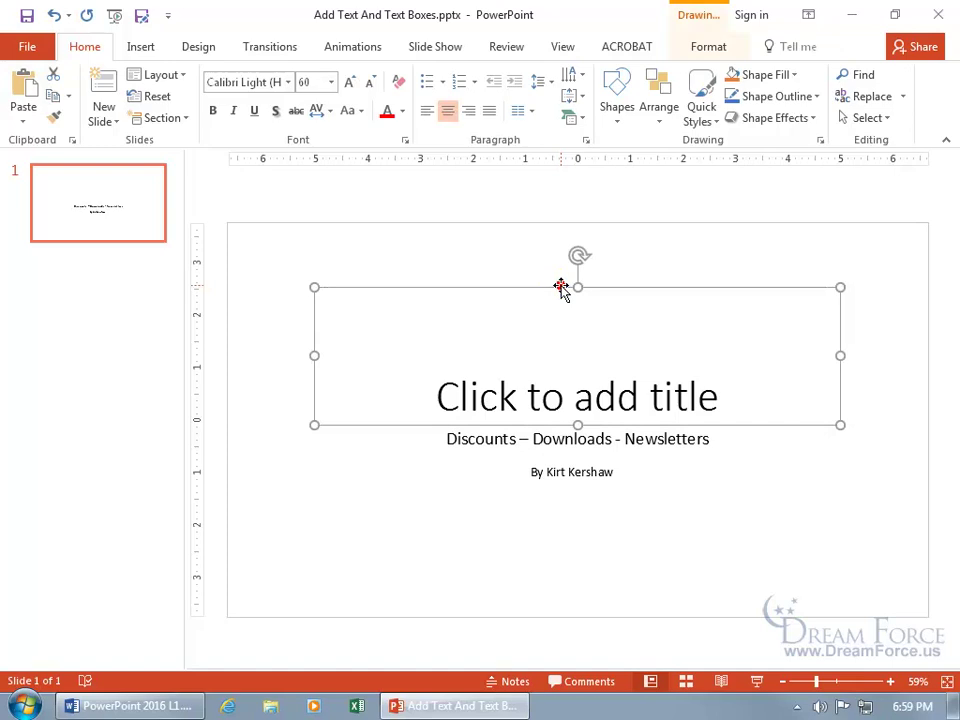
pyautogui.click(561, 288)
pyautogui.press('Delete')
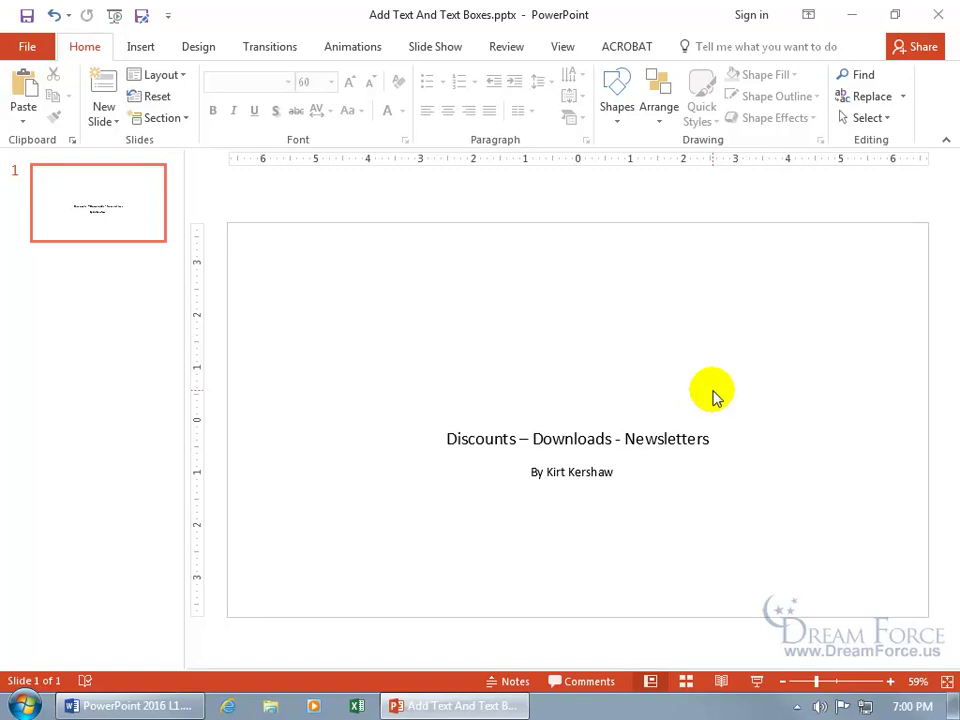
pyautogui.click(55, 16)
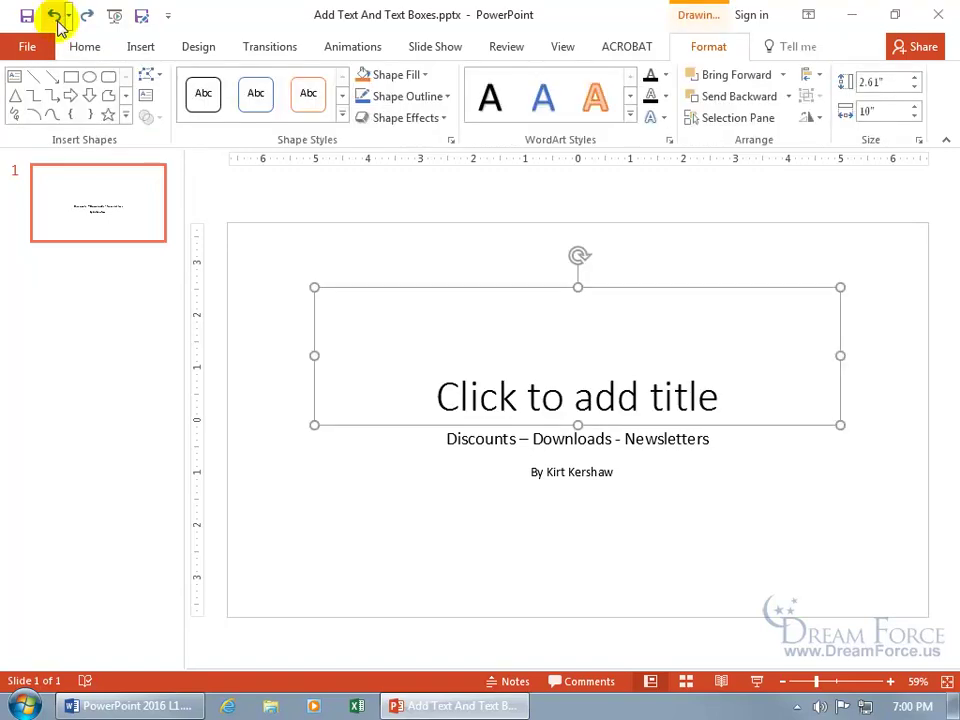
pyautogui.click(55, 16)
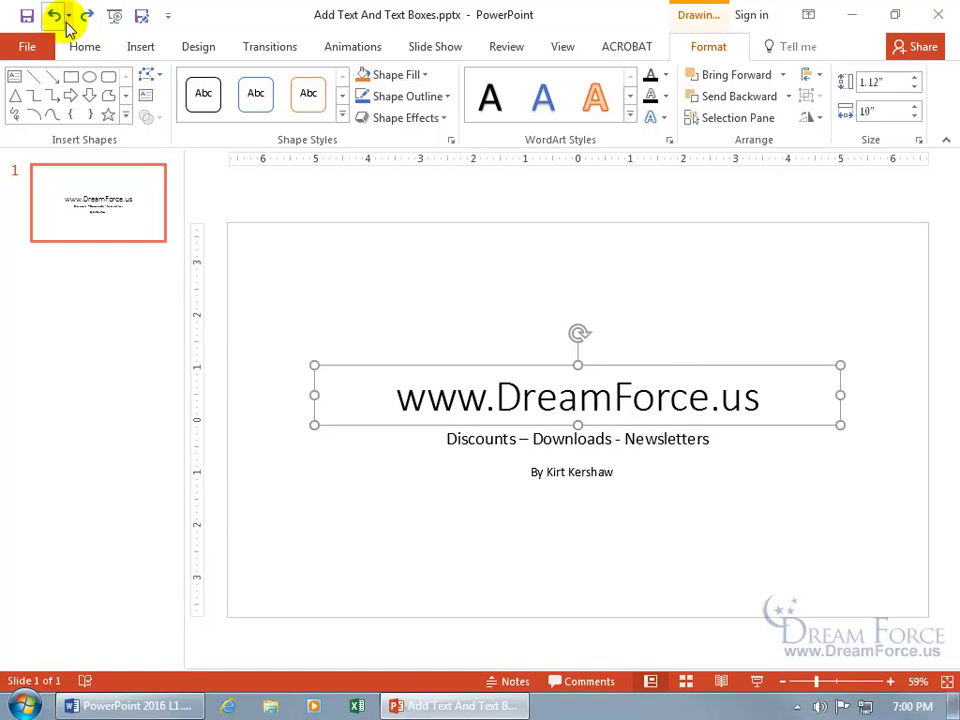
pyautogui.click(68, 22)
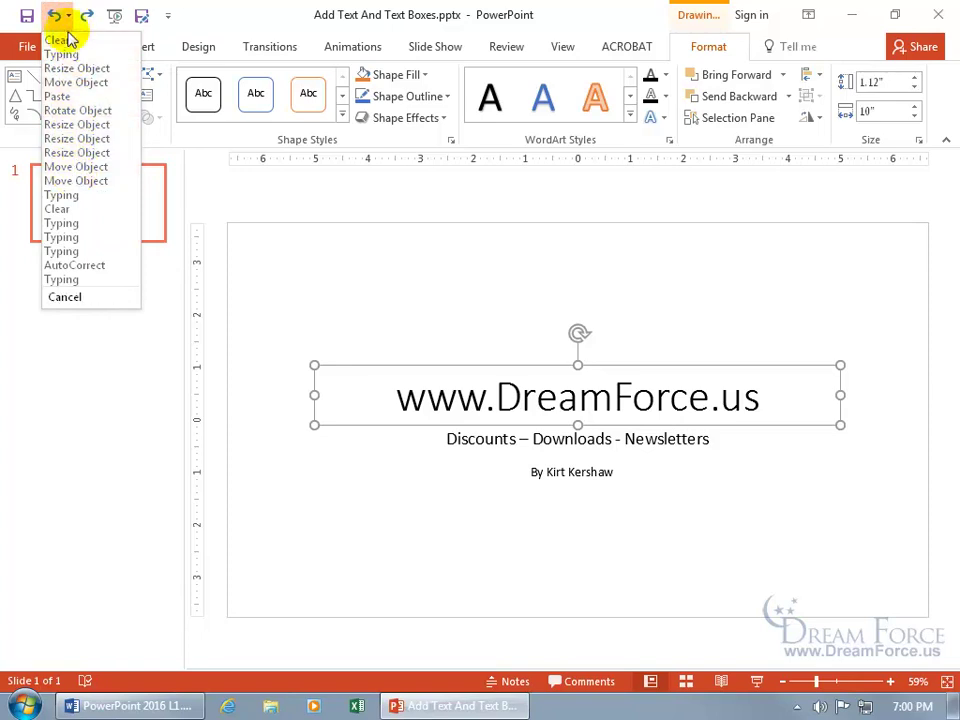
pyautogui.click(209, 20)
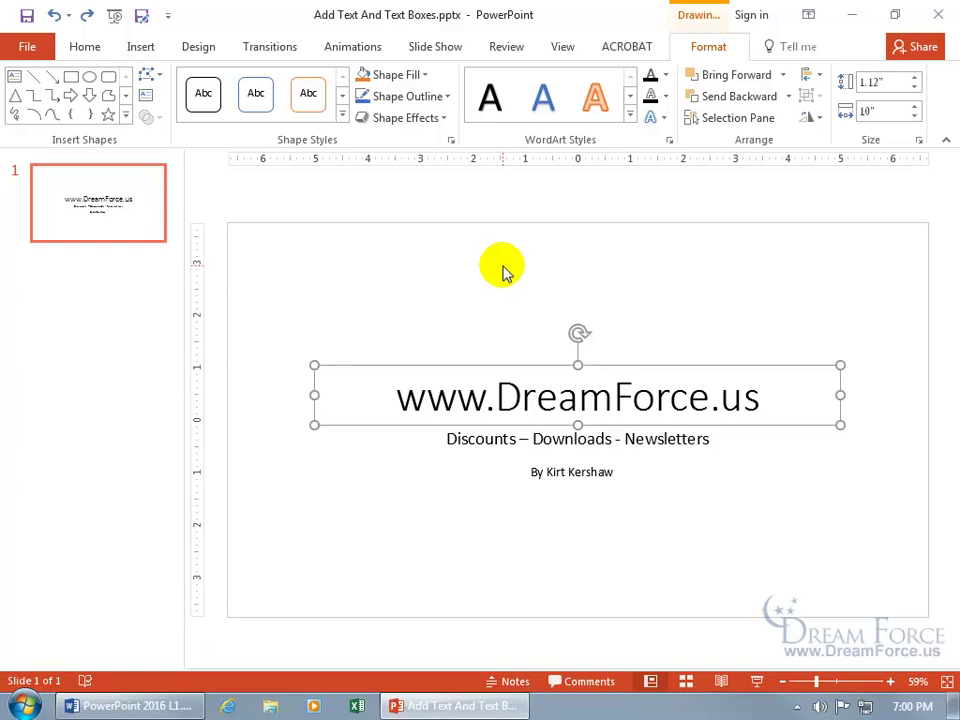
# Deselect the title and open the Insert Object dialog from the Insert tab.
pyautogui.click(447, 253)
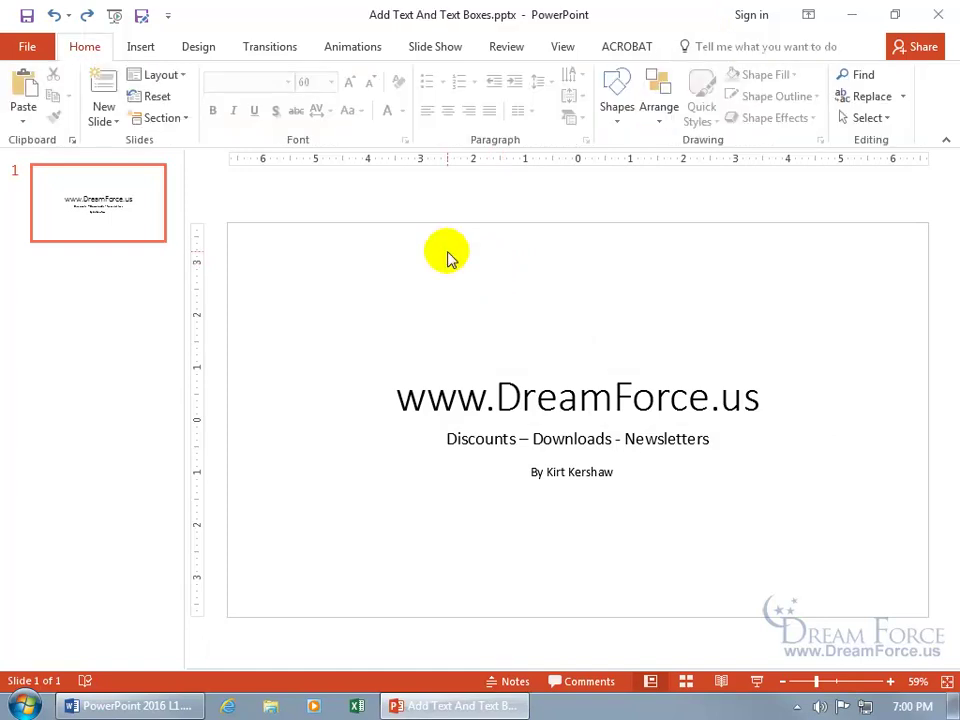
pyautogui.click(142, 48)
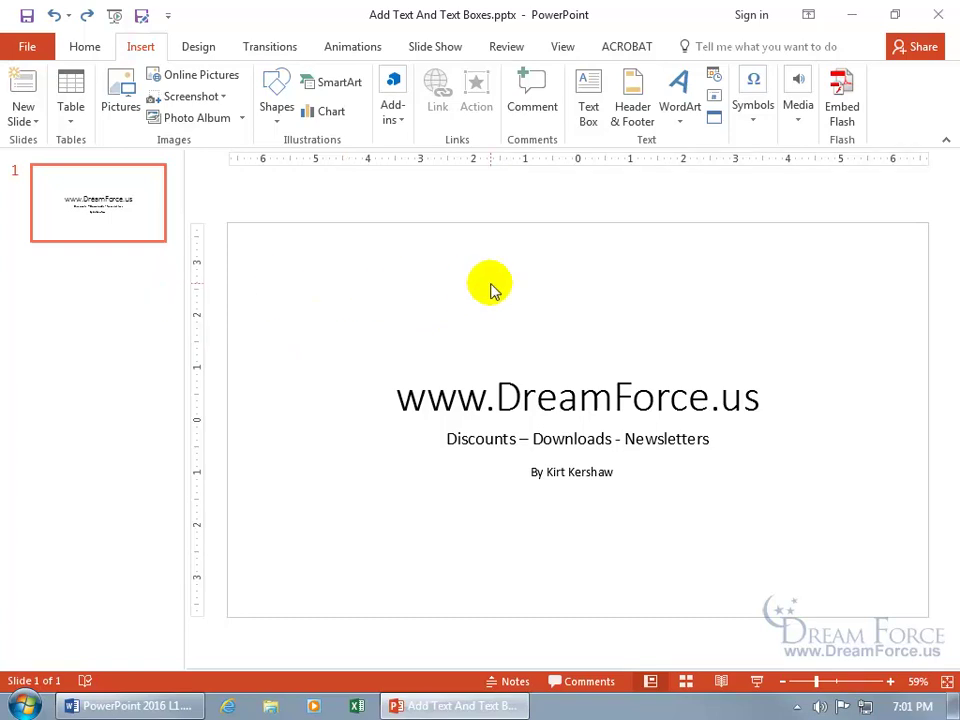
pyautogui.click(715, 120)
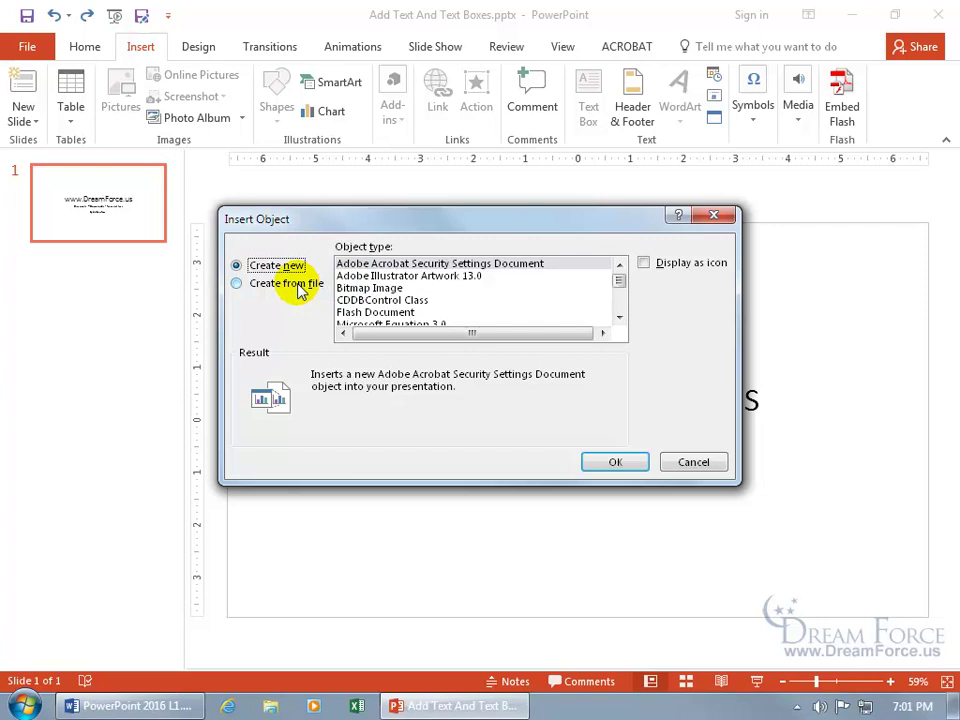
# Embed Theres No Other Way.docx from the Desktop using Create from file.
pyautogui.click(258, 290)
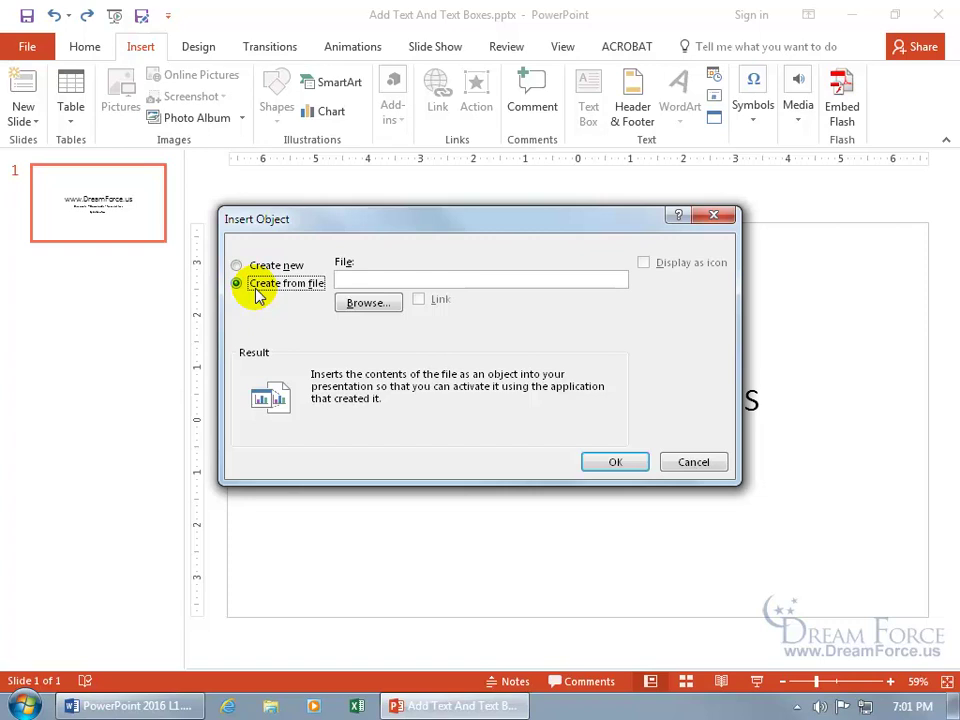
pyautogui.click(376, 310)
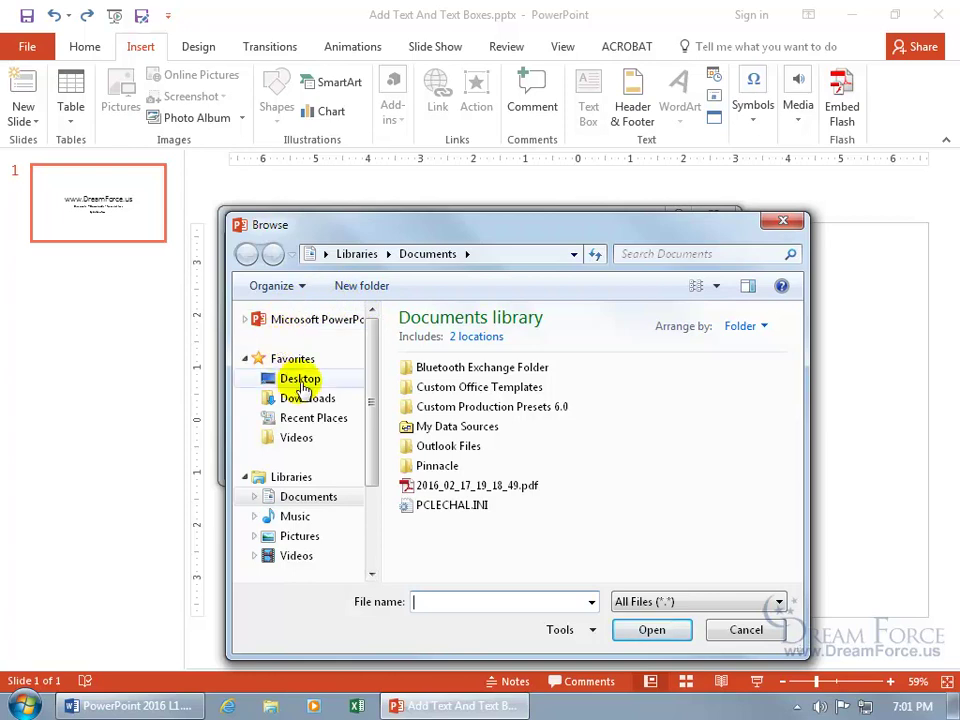
pyautogui.click(304, 384)
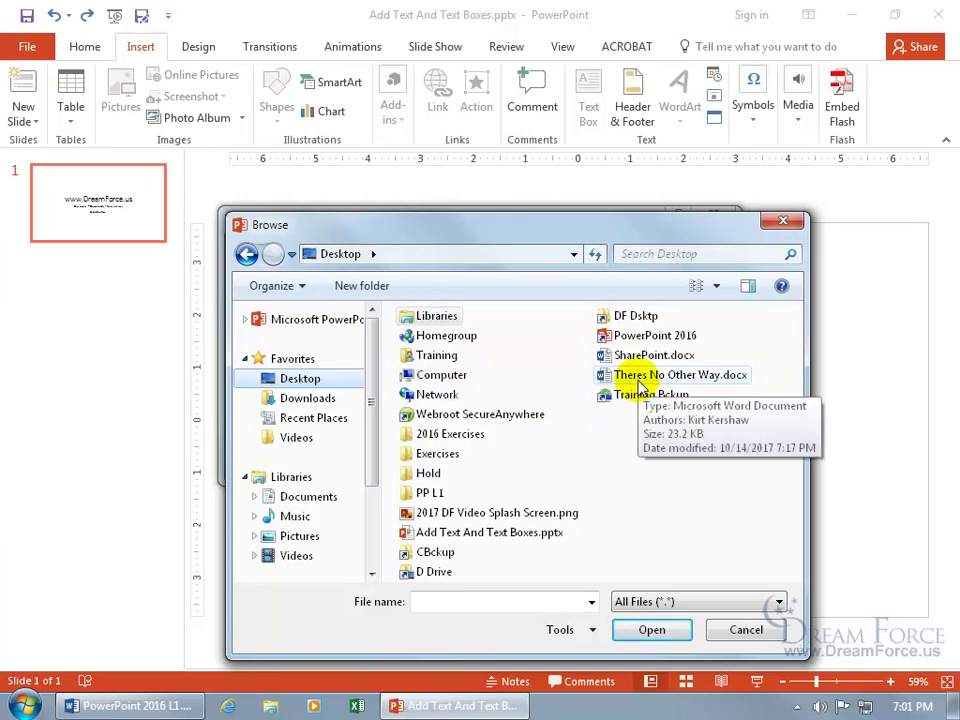
pyautogui.doubleClick(675, 374)
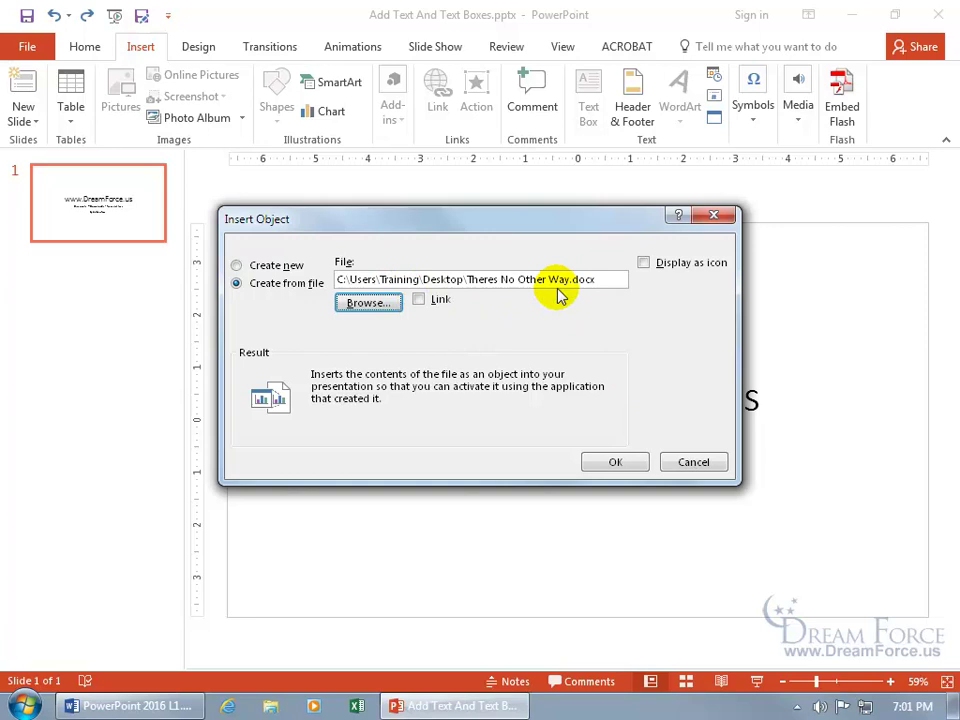
pyautogui.click(615, 461)
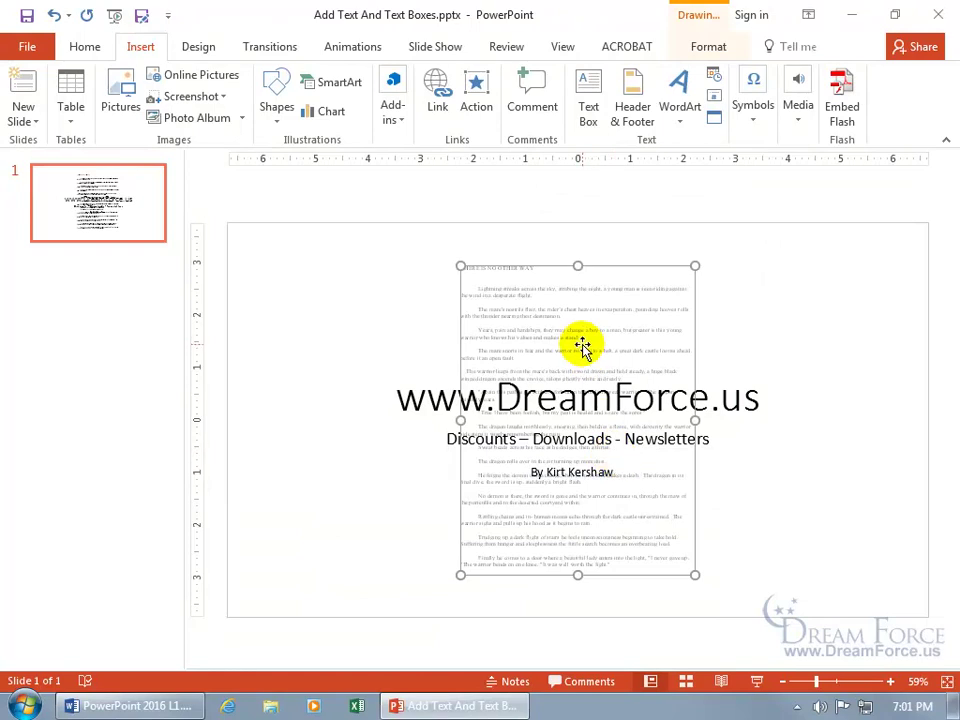
# Move the embedded poem to the slide's left side and enlarge the view slightly.
pyautogui.moveTo(551, 266); pyautogui.dragTo(351, 266)
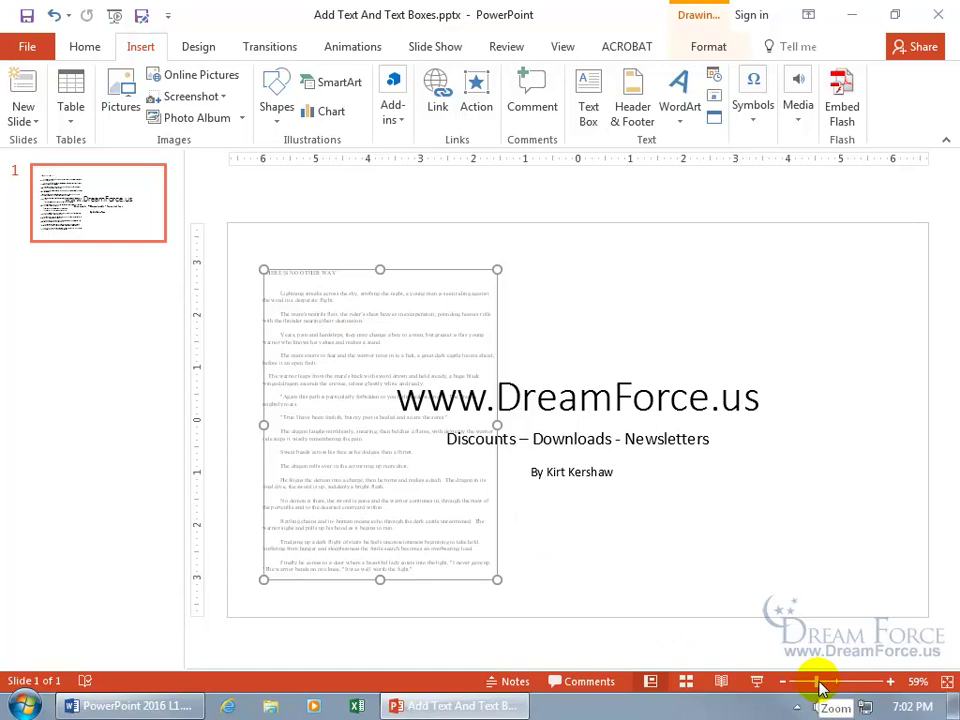
pyautogui.moveTo(820, 689); pyautogui.dragTo(829, 683)
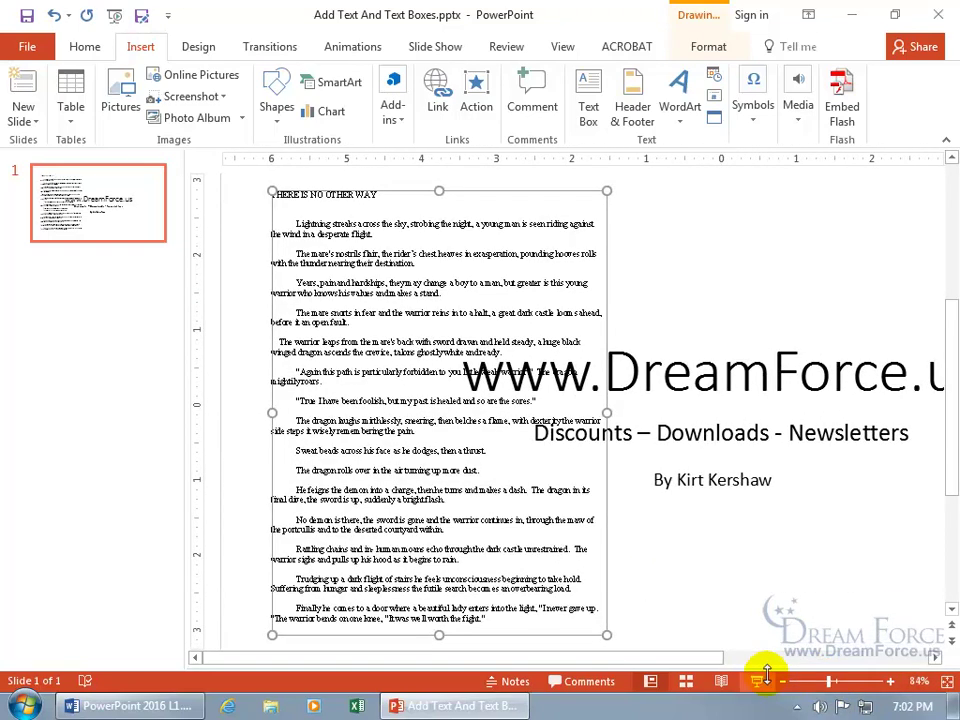
# Edit the embedded poem in place, deleting the 'The mare snorts' and 'The warrior leaps' paragraphs.
pyautogui.doubleClick(408, 370)
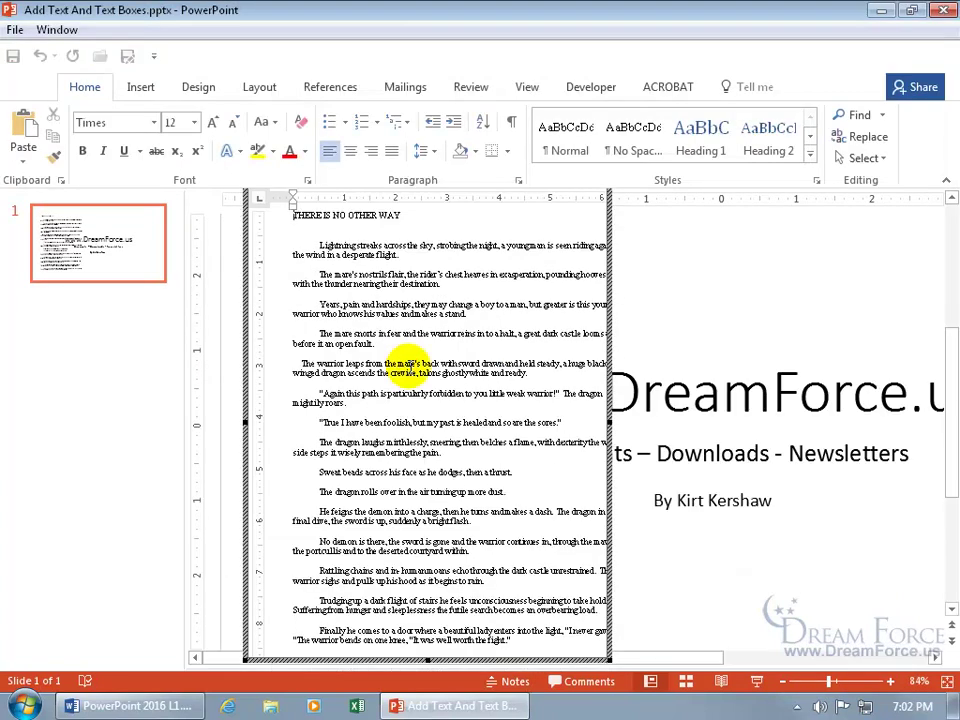
pyautogui.scroll(2, 408, 372)
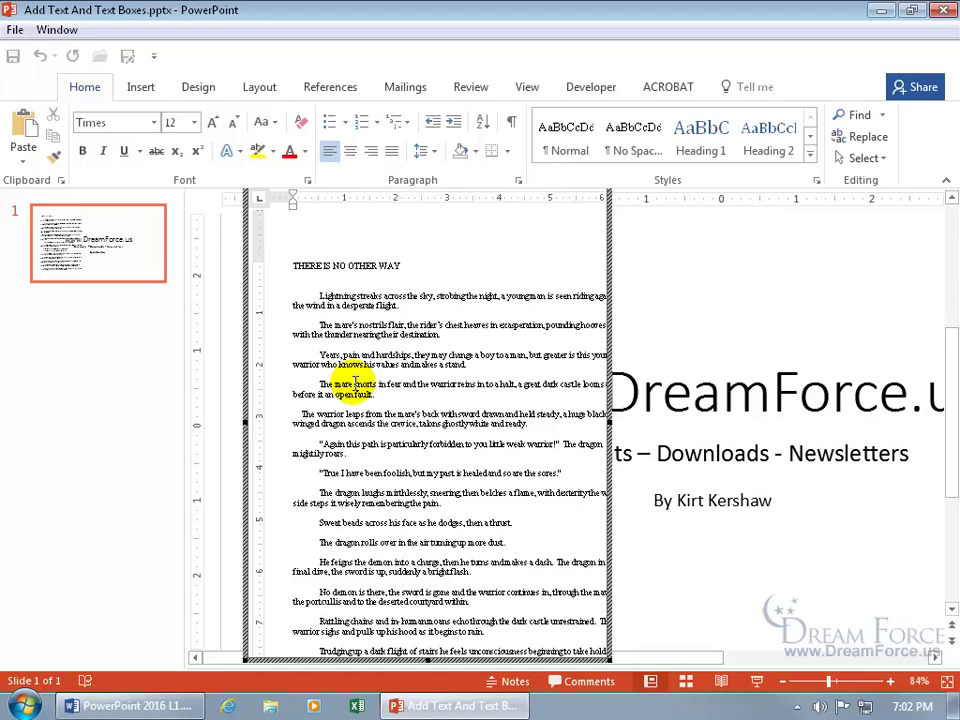
pyautogui.click(357, 383)
pyautogui.write('dfg sdgsdgfsd')
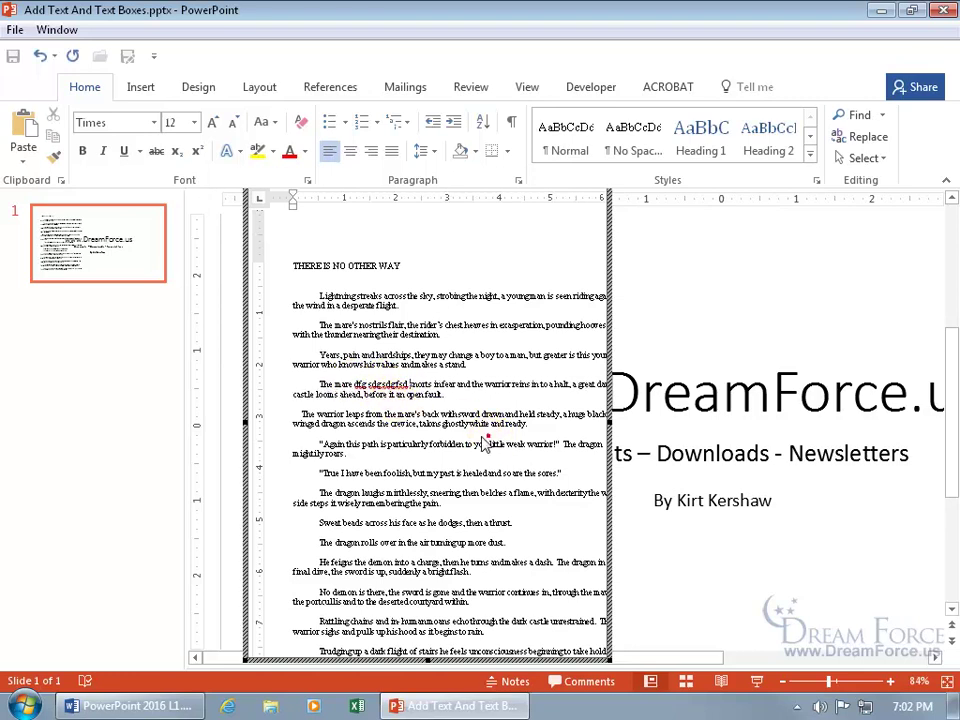
pyautogui.moveTo(488, 433); pyautogui.dragTo(297, 374)
pyautogui.press('Delete')
pyautogui.scroll(-2, 449, 412)
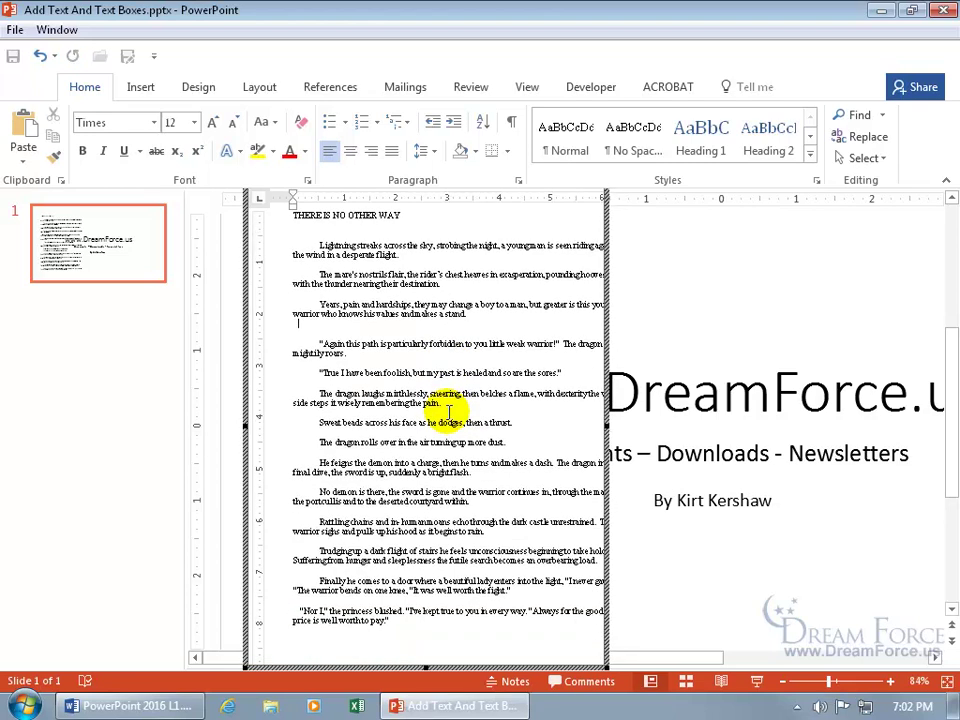
pyautogui.click(786, 326)
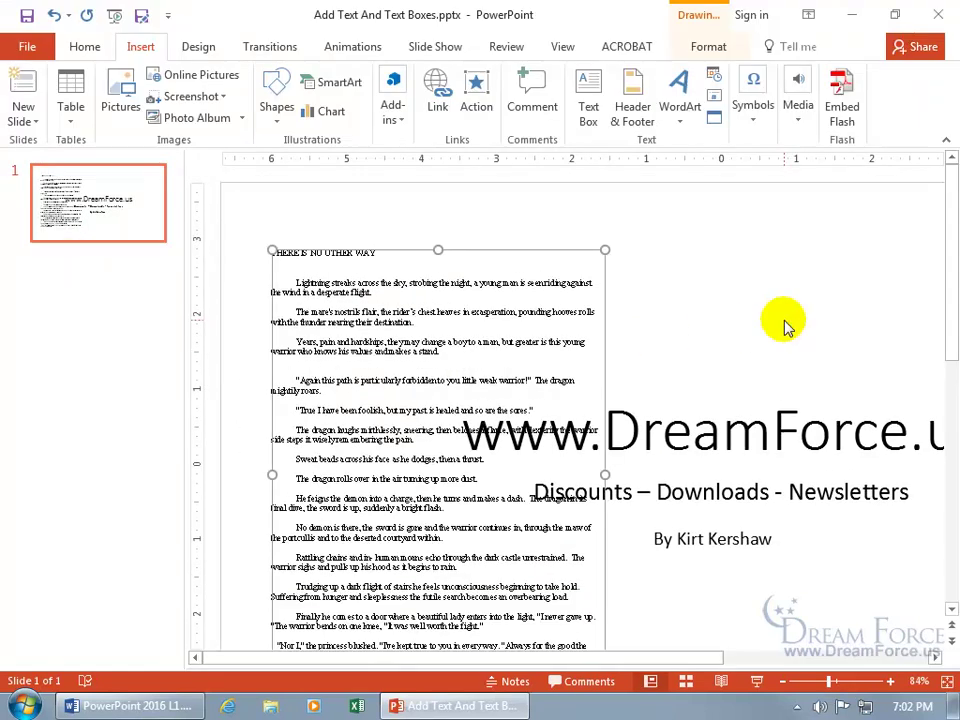
# Zoom the slide view in to 142% with the status-bar zoom slider.
pyautogui.scroll(-1, 740, 350)
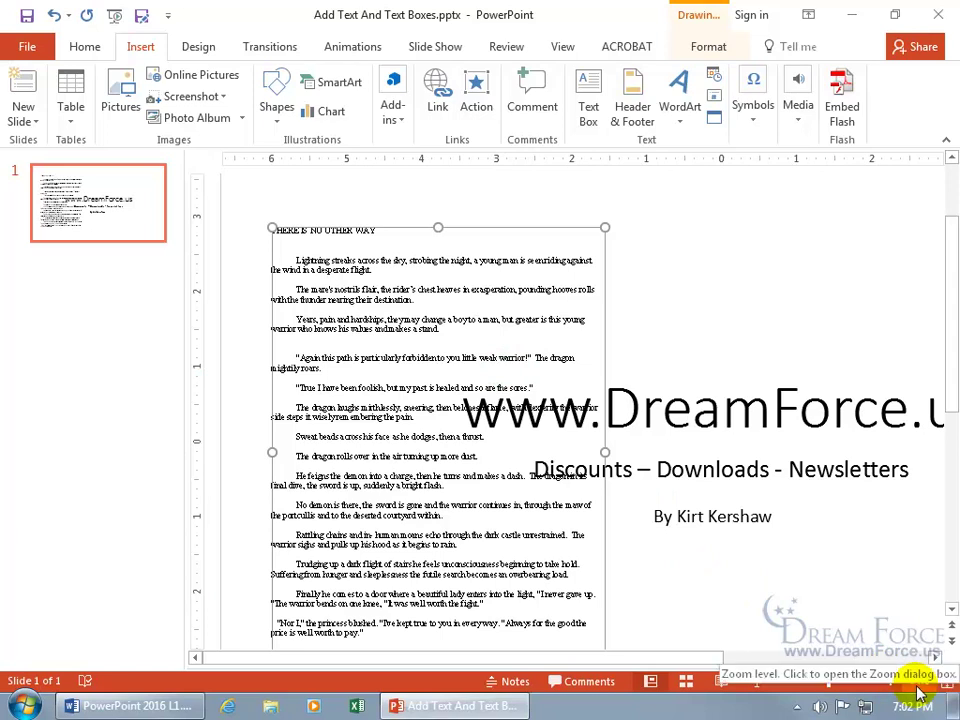
pyautogui.click(833, 683)
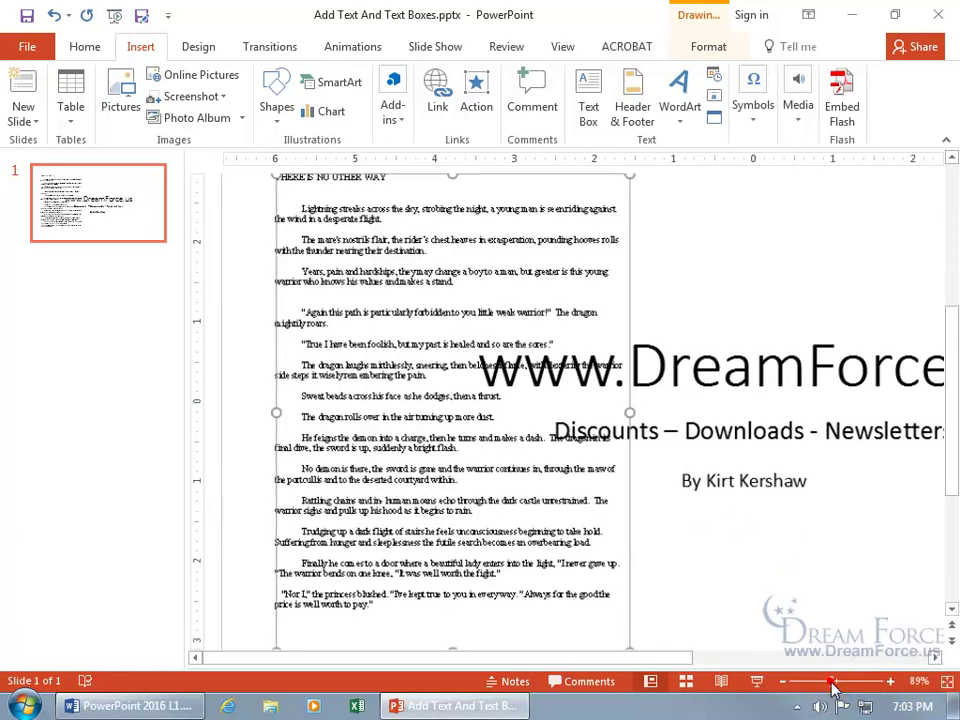
pyautogui.moveTo(833, 683); pyautogui.dragTo(840, 688)
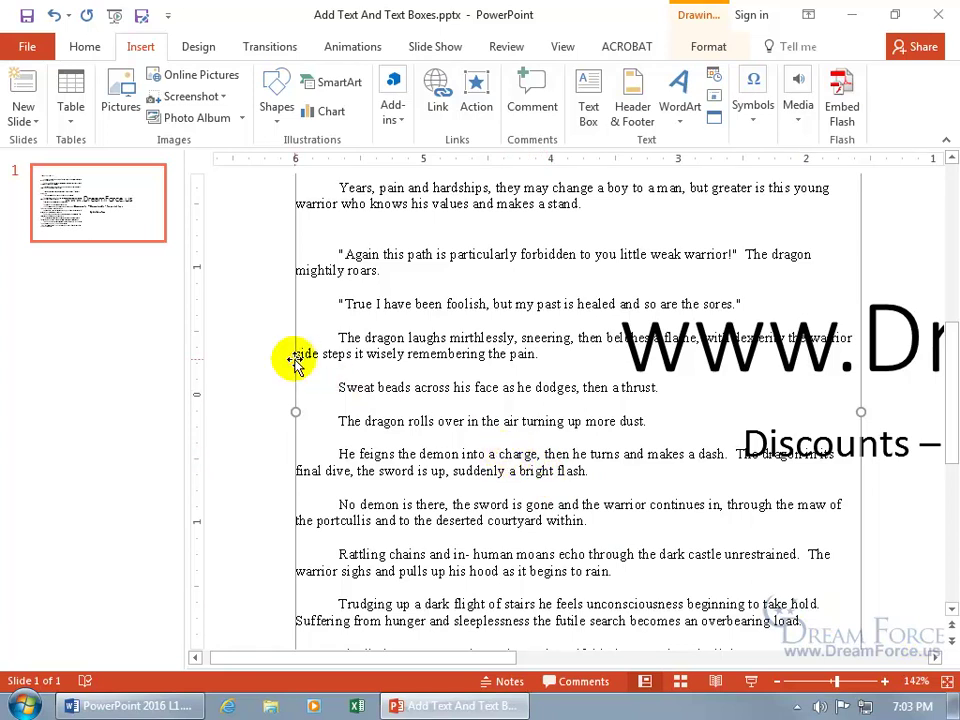
# Remove the embedded poem object and fit the title slide to the current window.
pyautogui.press('Delete')
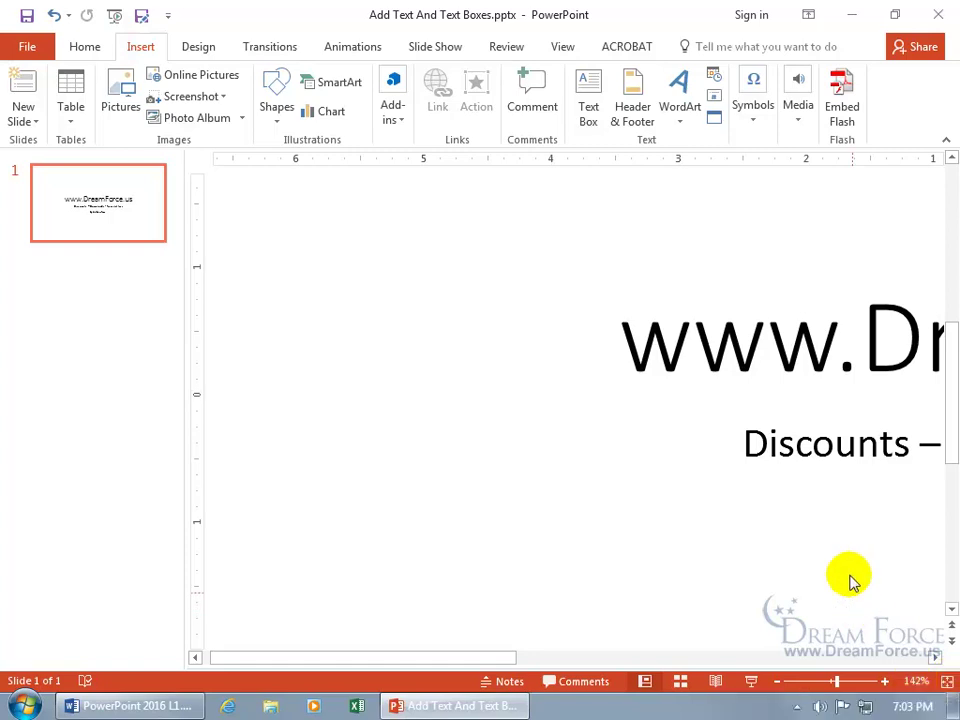
pyautogui.click(946, 682)
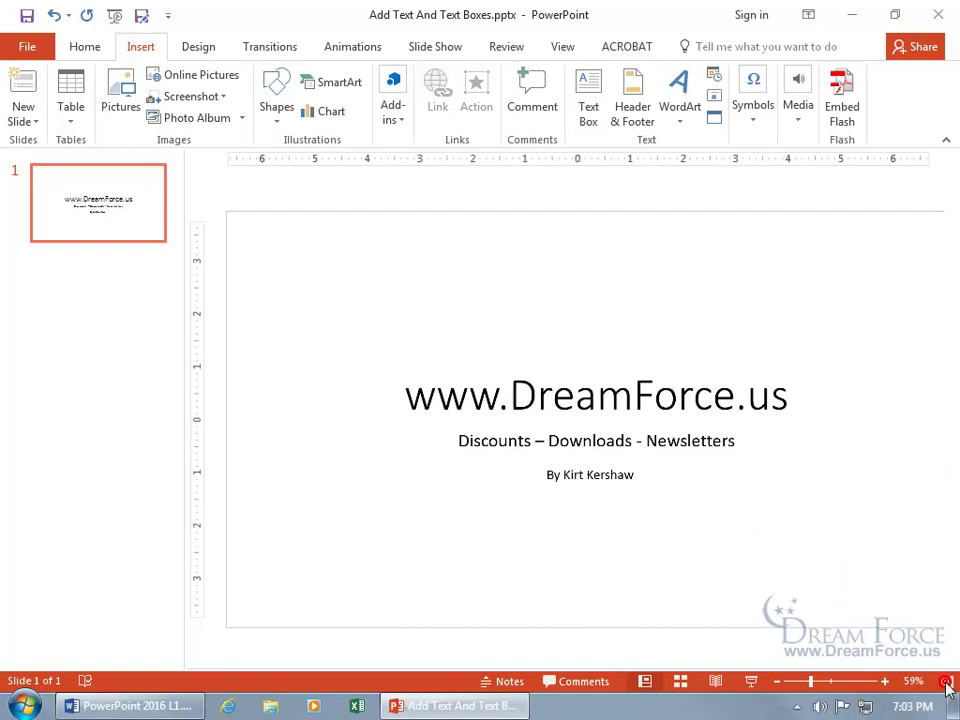